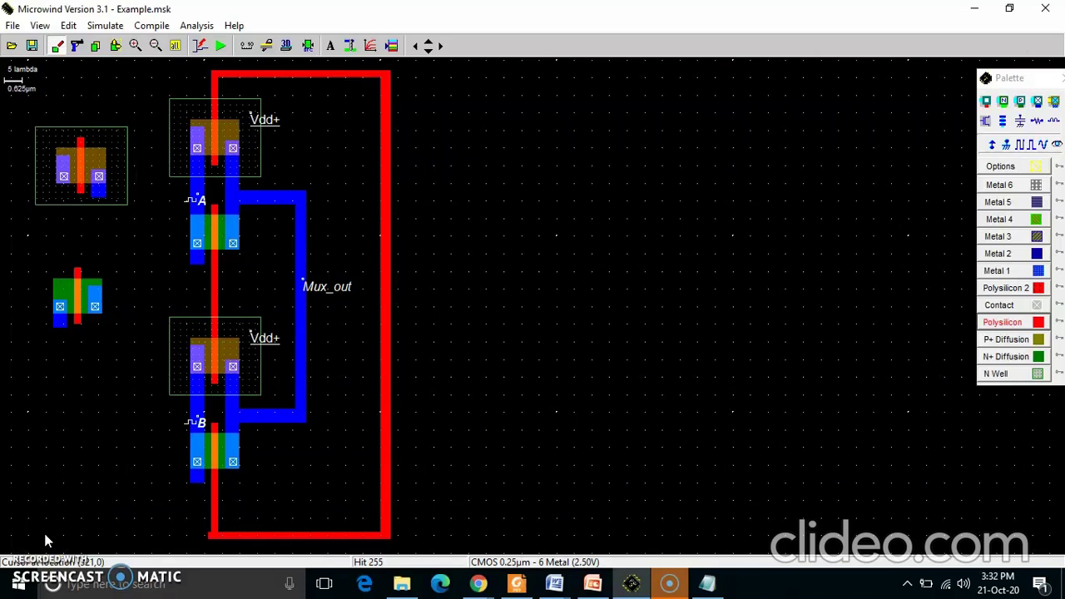
Bring up the PowerPoint lab slides at slide 37, 'Part C: CMOS Implementation of 2:1 Mux using TG'
left_click(64, 457)
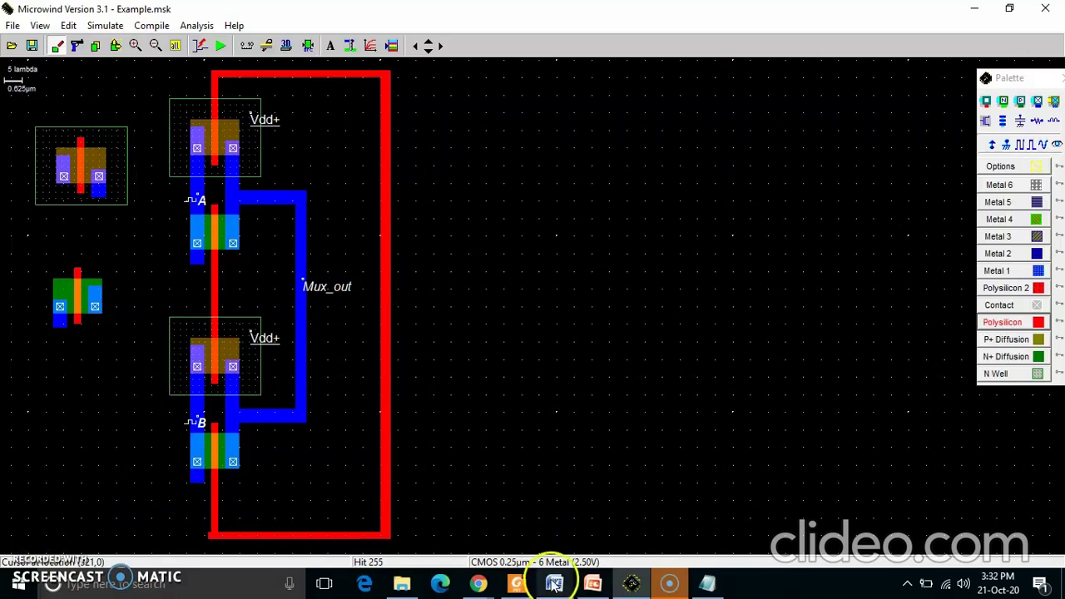
left_click(589, 585)
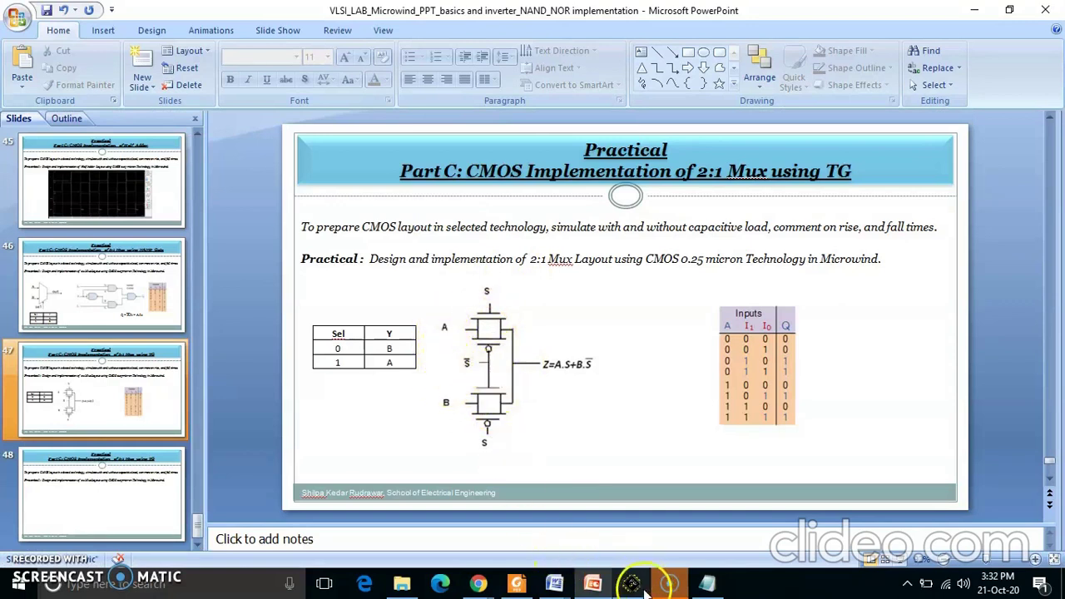
Look over the 2:1 Mux using TG practical slide, then return to the Example.msk layout in Microwind
mouse_move(630, 580)
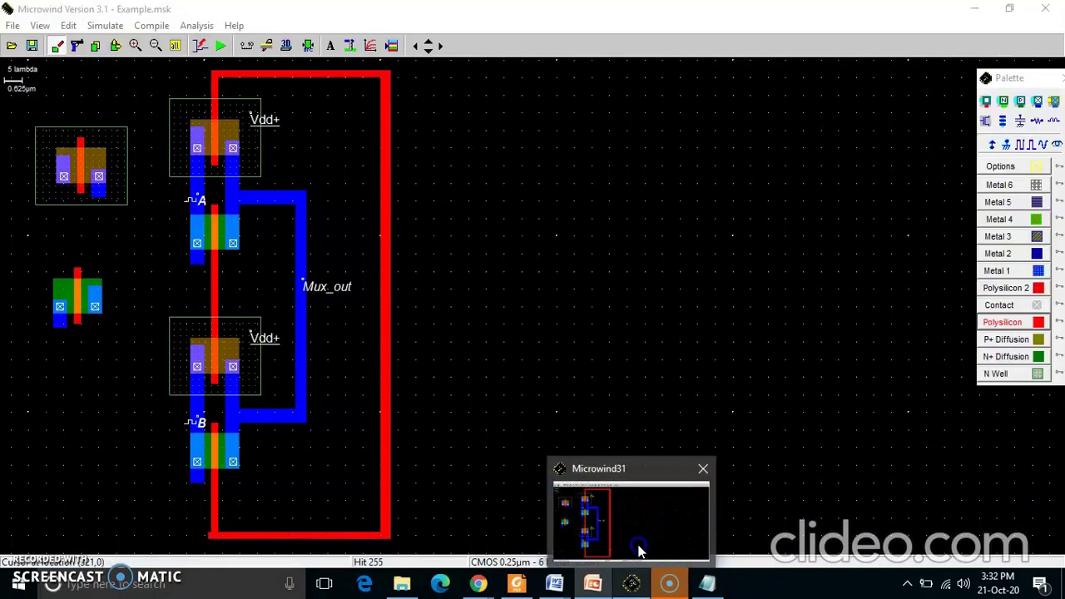
left_click(639, 549)
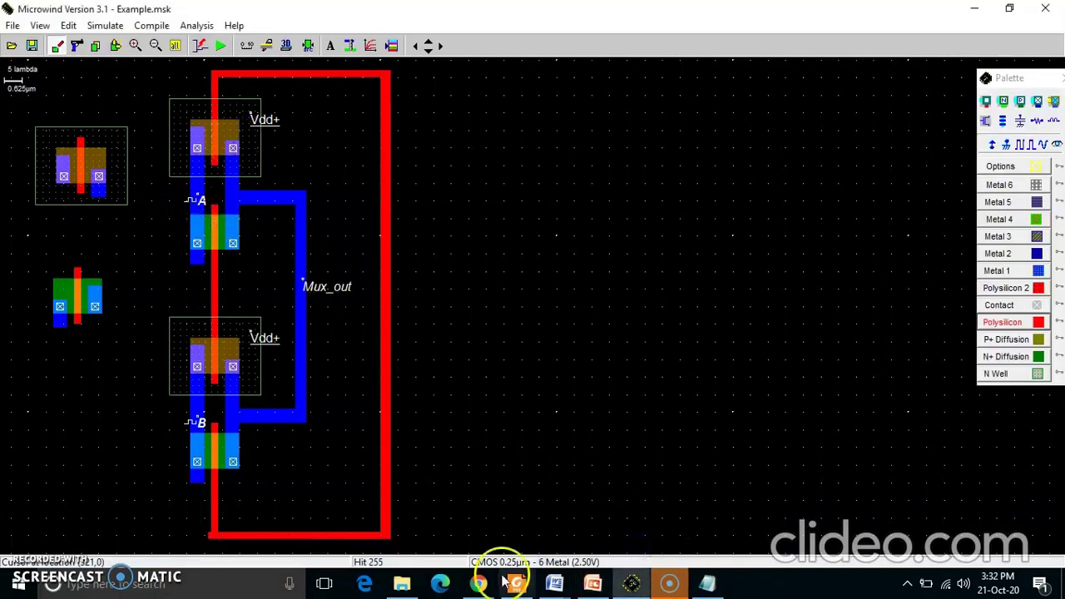
mouse_move(591, 585)
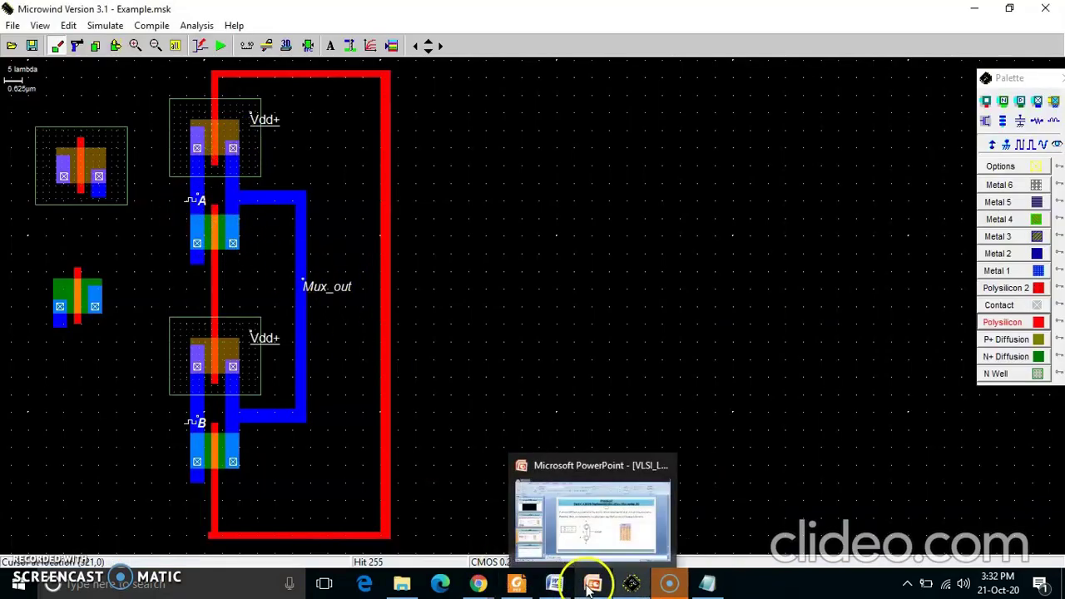
left_click(595, 522)
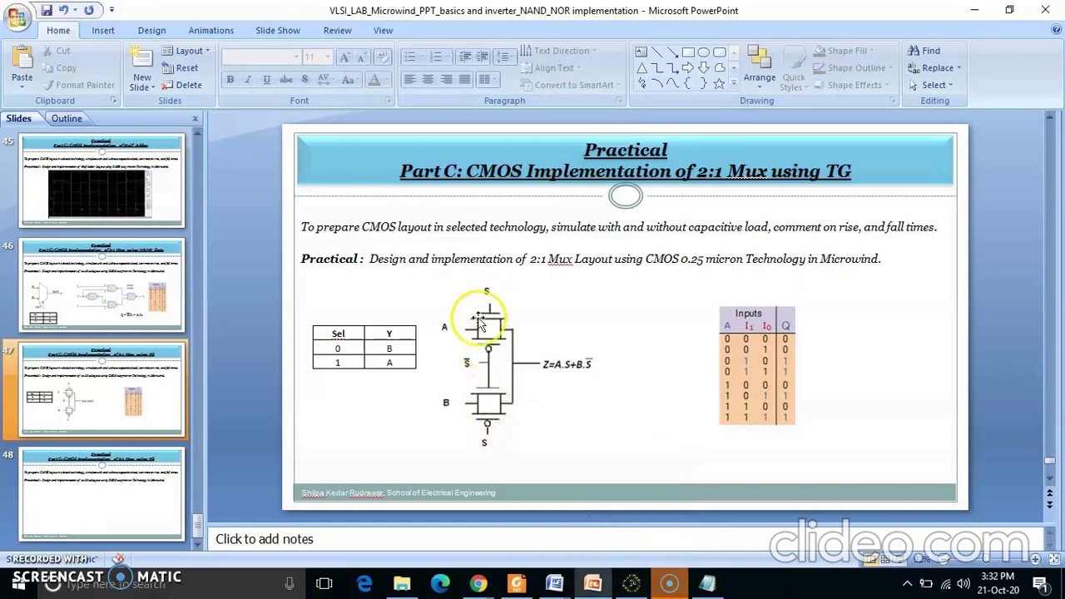
mouse_move(631, 585)
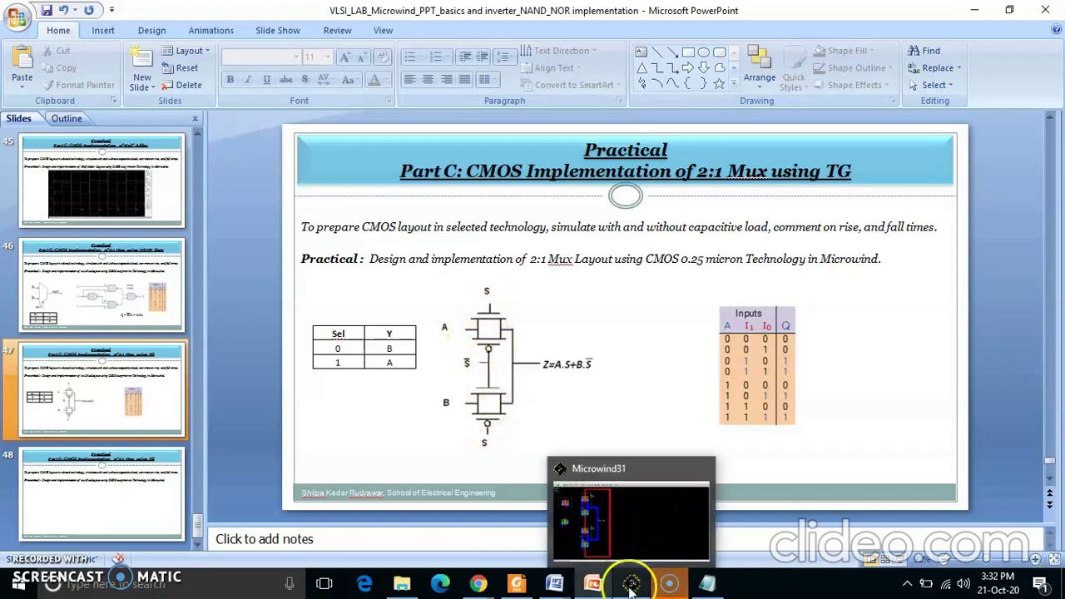
left_click(632, 526)
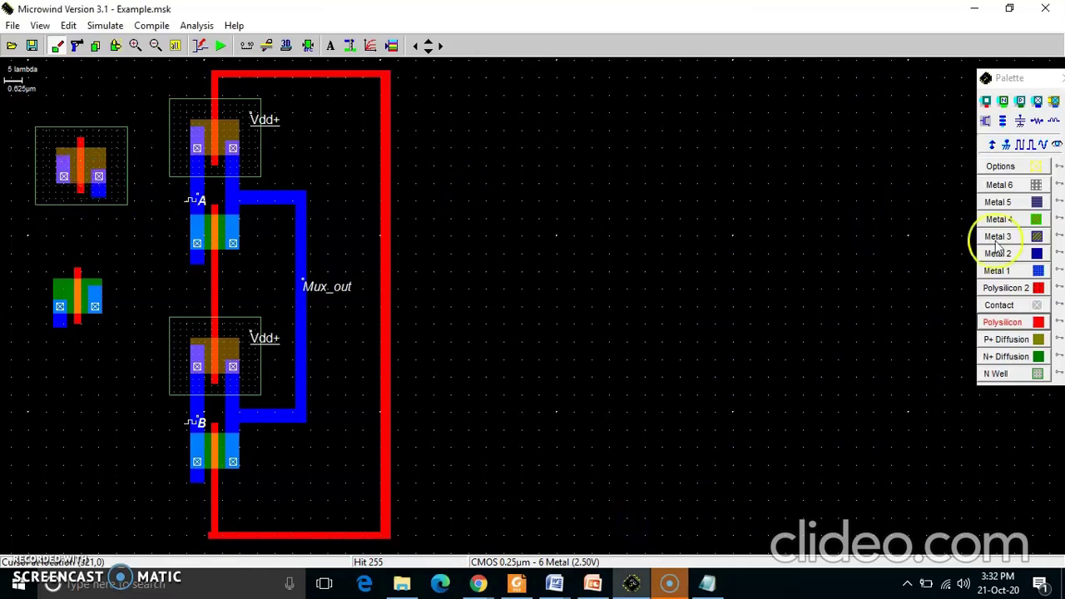
Draw polysilicon down from the upper-left gate and shift the lower-left transistor up onto it
left_click(1004, 324)
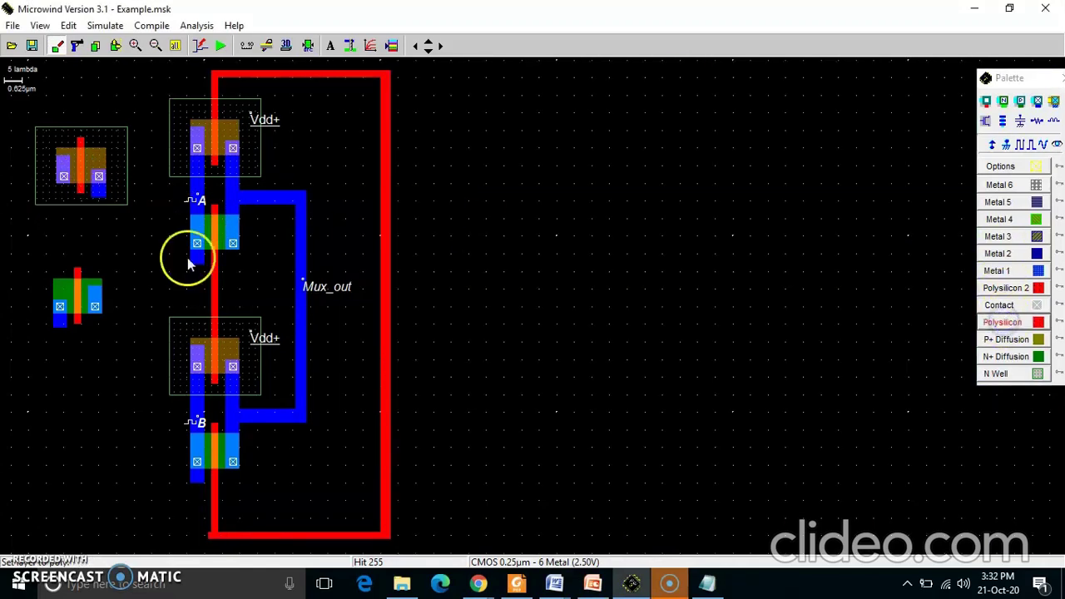
left_click_drag(77, 196, 84, 262)
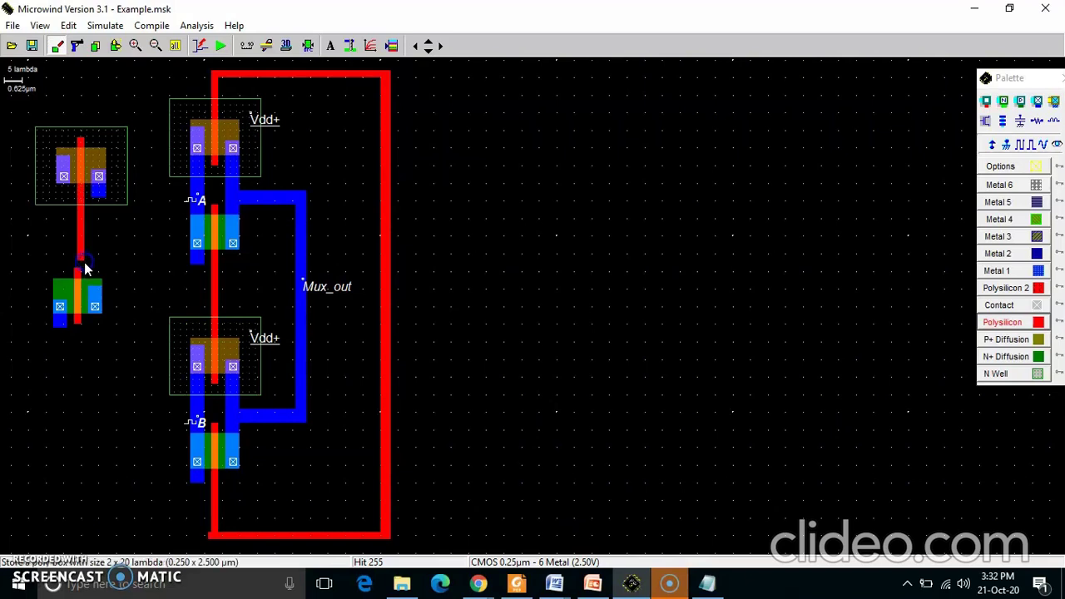
left_click(116, 46)
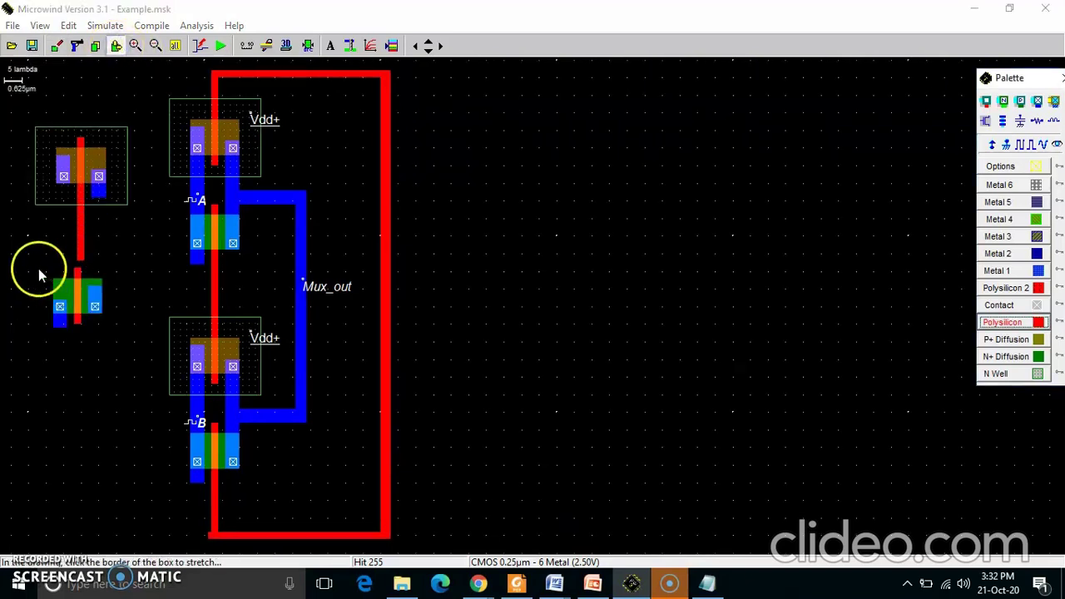
left_click_drag(40, 275, 115, 331)
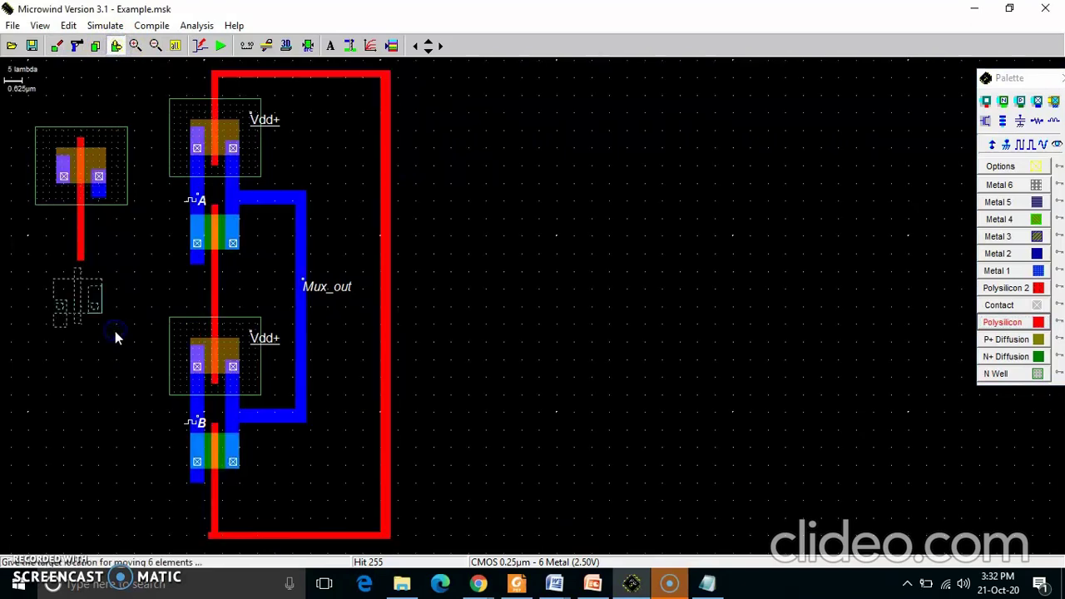
left_click(118, 327)
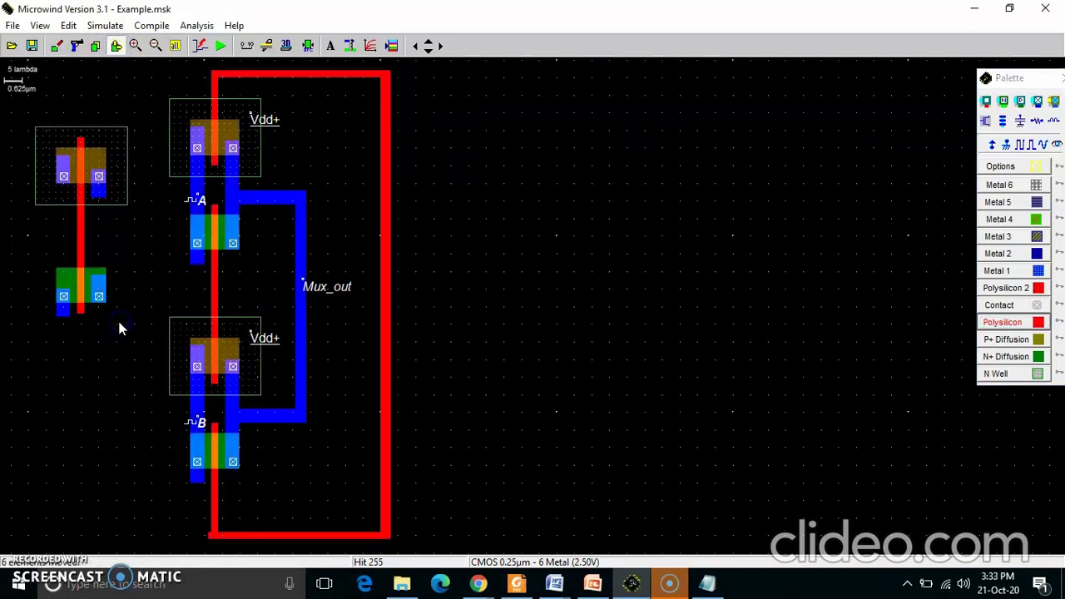
Mark the upper-left transistor's contacts as Vdd+ and the lower-left transistor's contact as Vss-
left_click(992, 146)
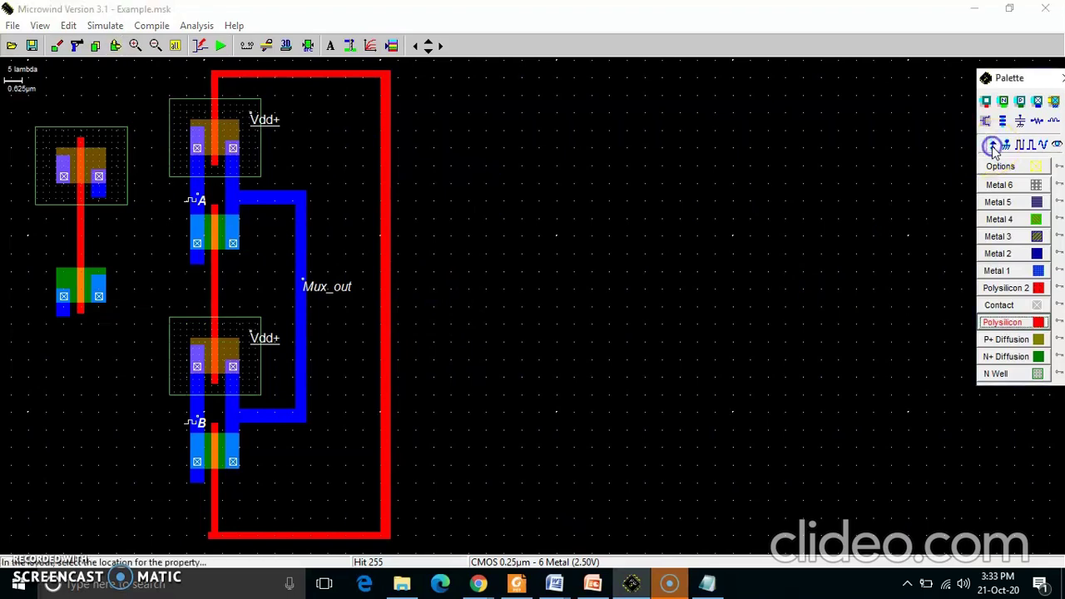
left_click(114, 146)
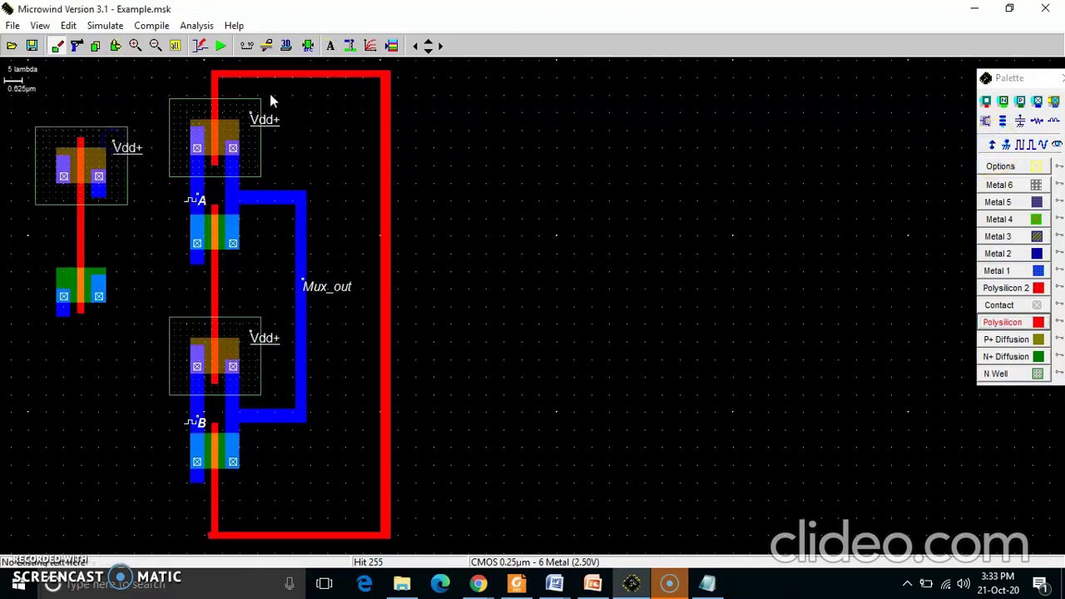
left_click(991, 147)
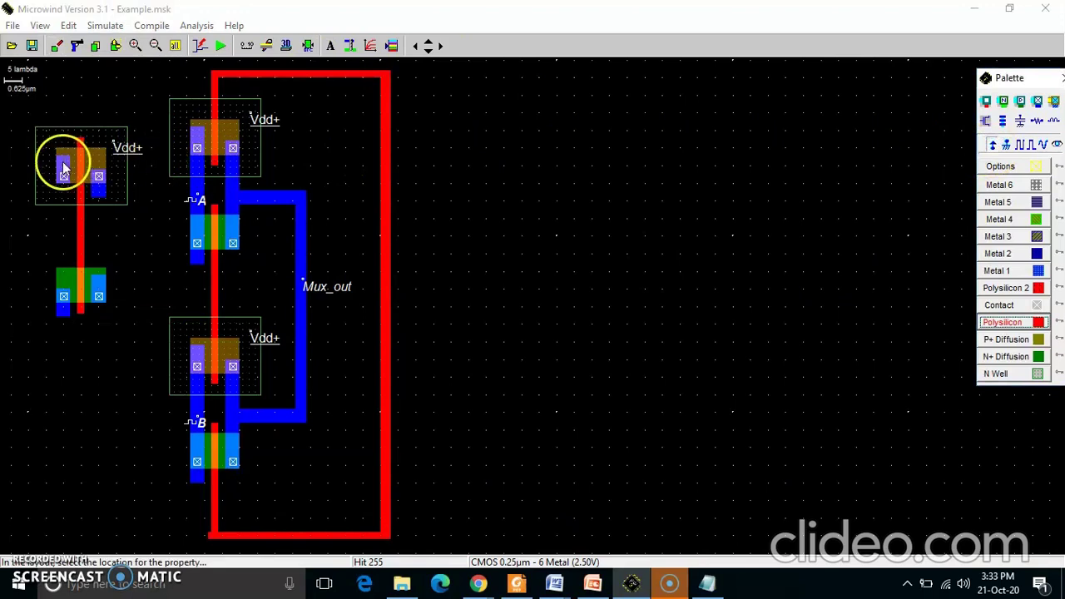
left_click(63, 166)
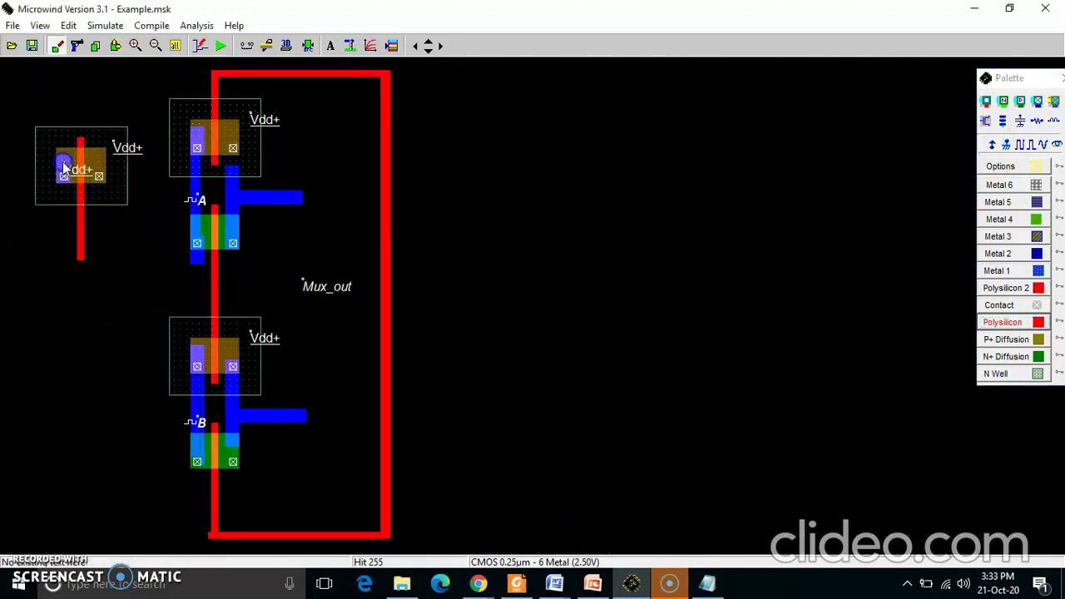
left_click(1006, 145)
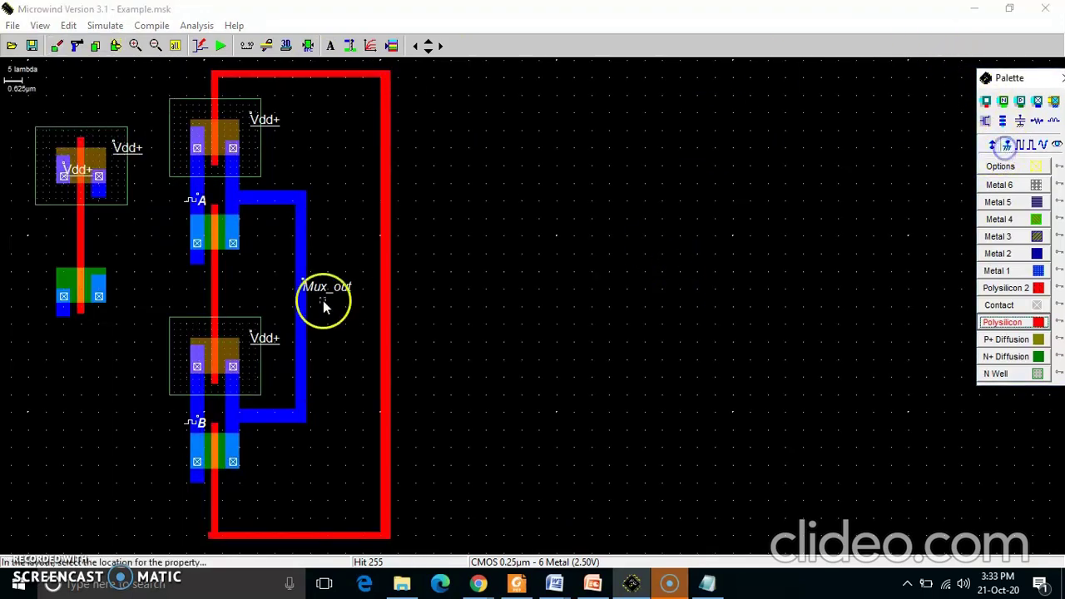
left_click(64, 312)
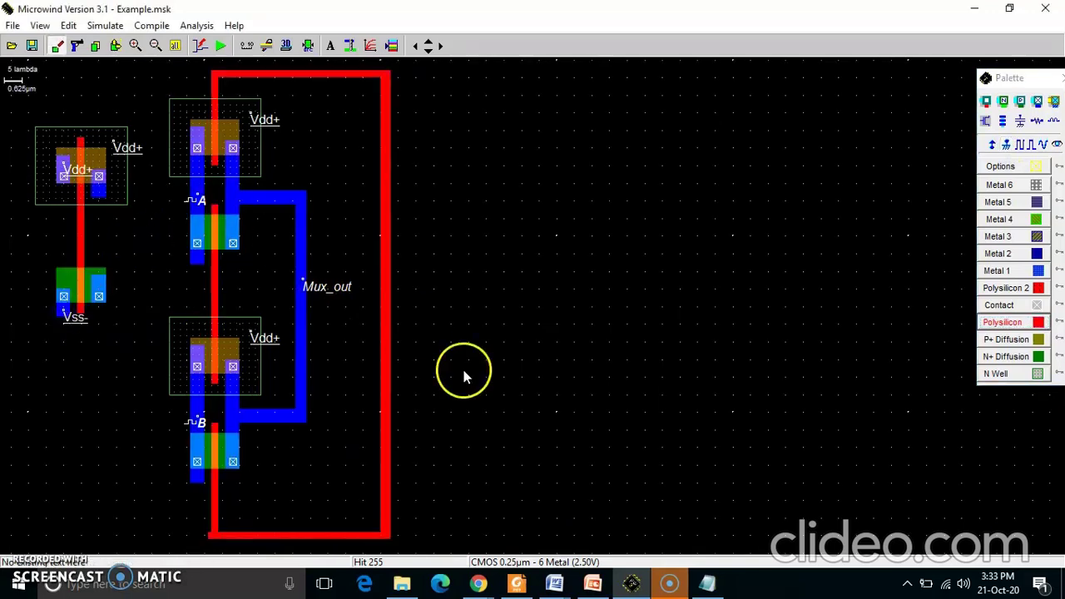
left_click(1003, 271)
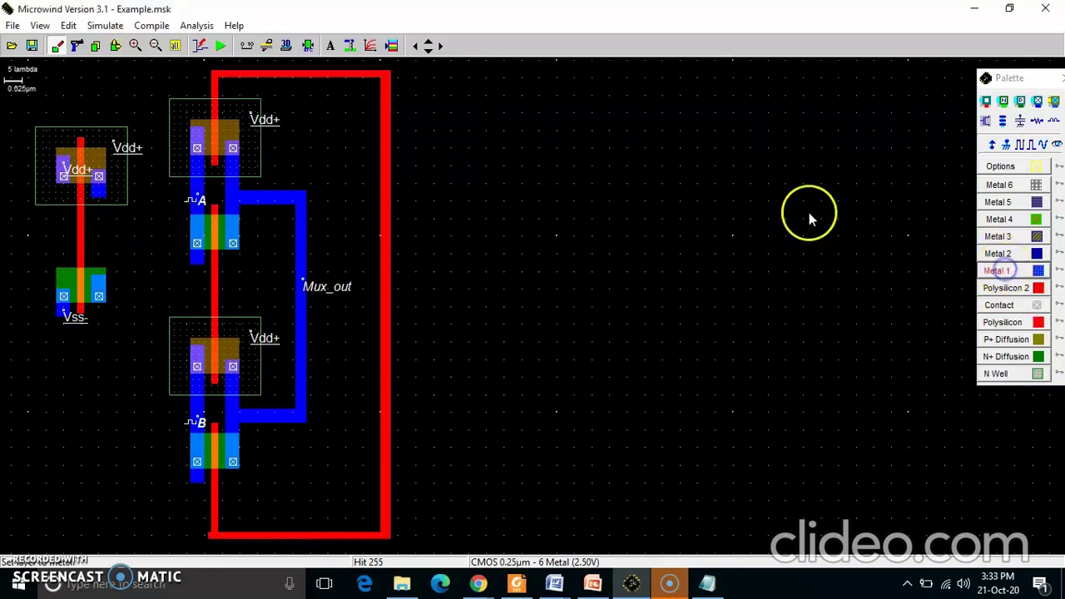
Join the left PMOS and NMOS drain contacts with Metal 1 to form the inverter output
left_click_drag(94, 202, 106, 277)
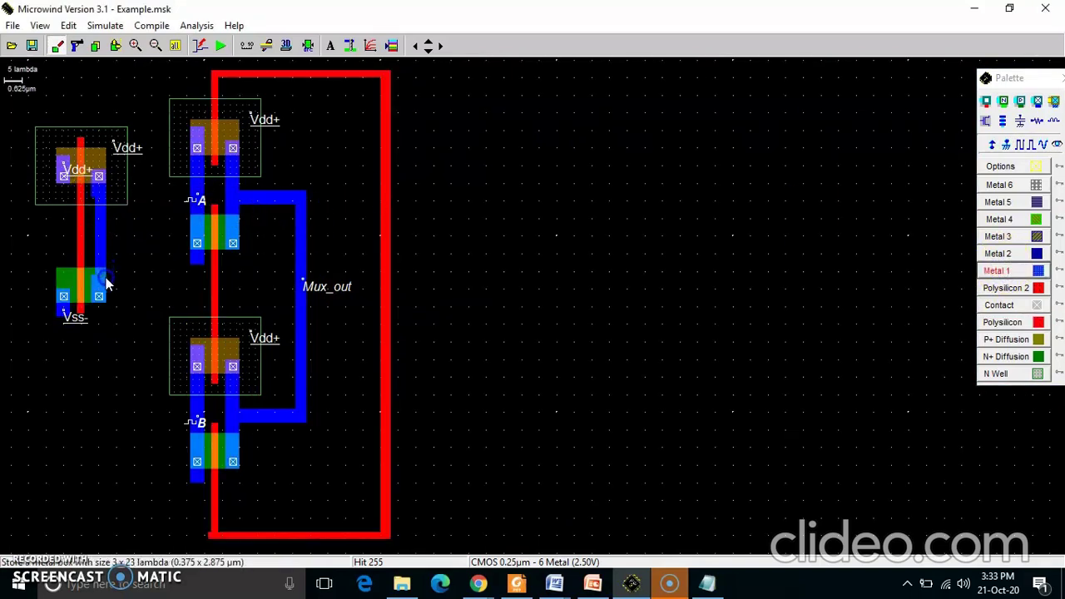
left_click(95, 214)
left_click_drag(94, 203, 99, 274)
left_click(669, 585)
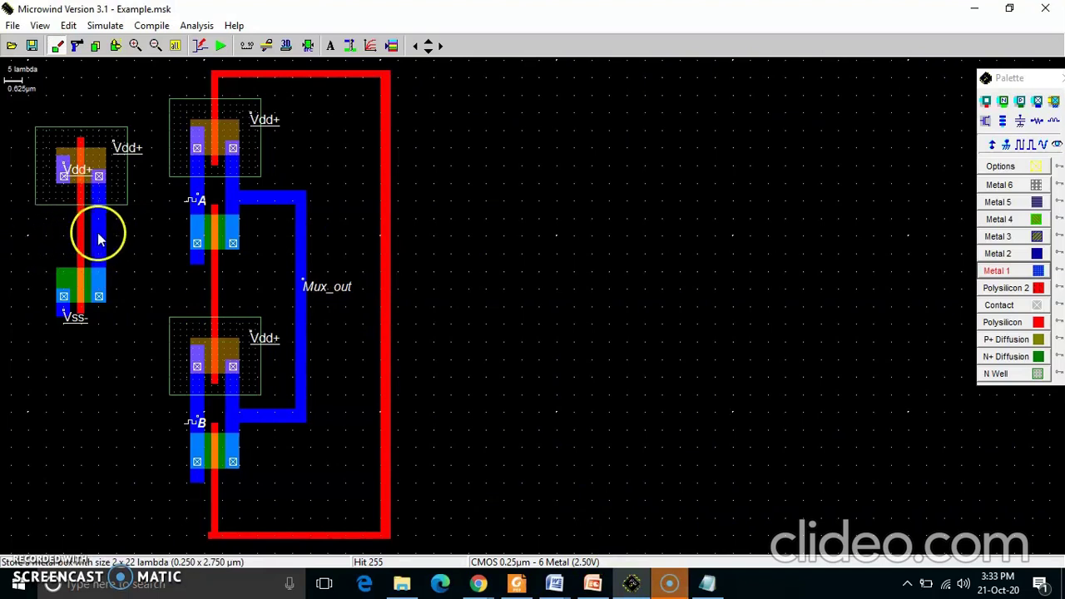
left_click(1020, 145)
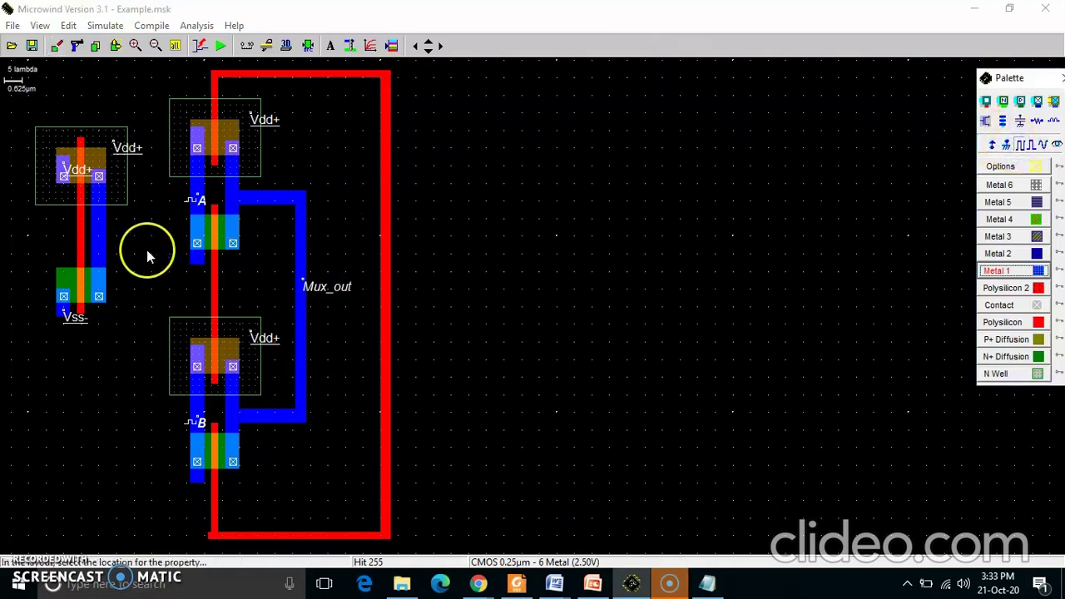
Attach a clock named Sel with 0.950 ns low/high times (2 ns period) to the inverter gate
left_click(84, 230)
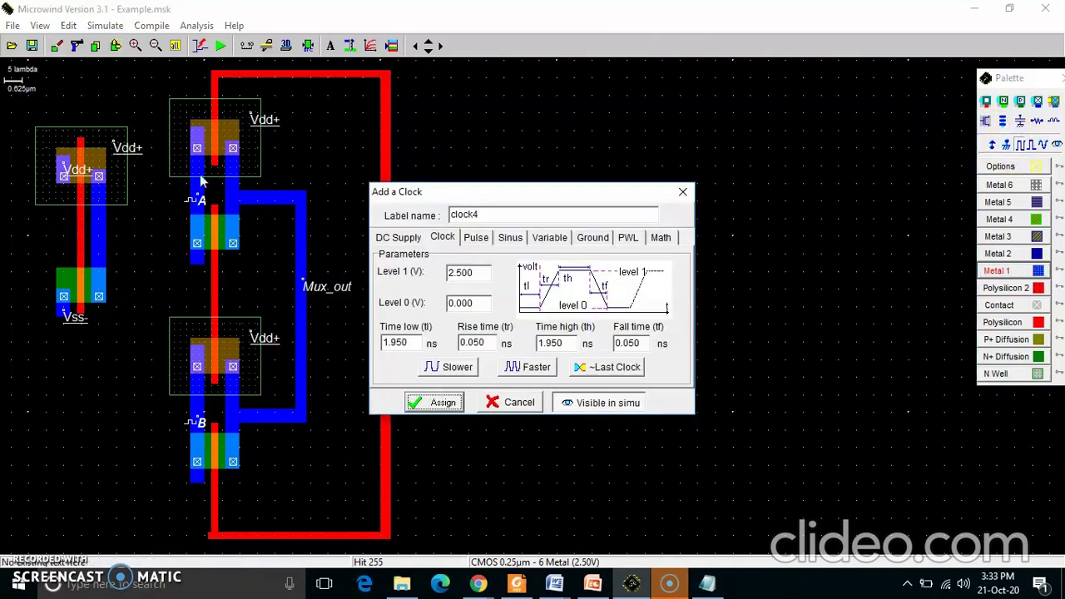
left_click(478, 213)
left_click_drag(479, 213, 447, 215)
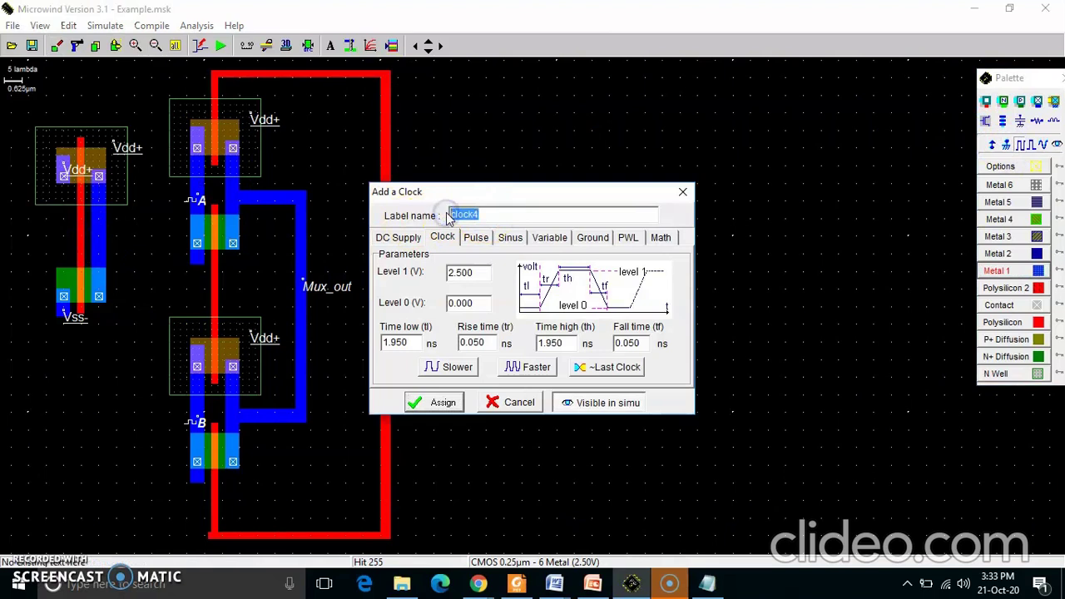
type("Sel")
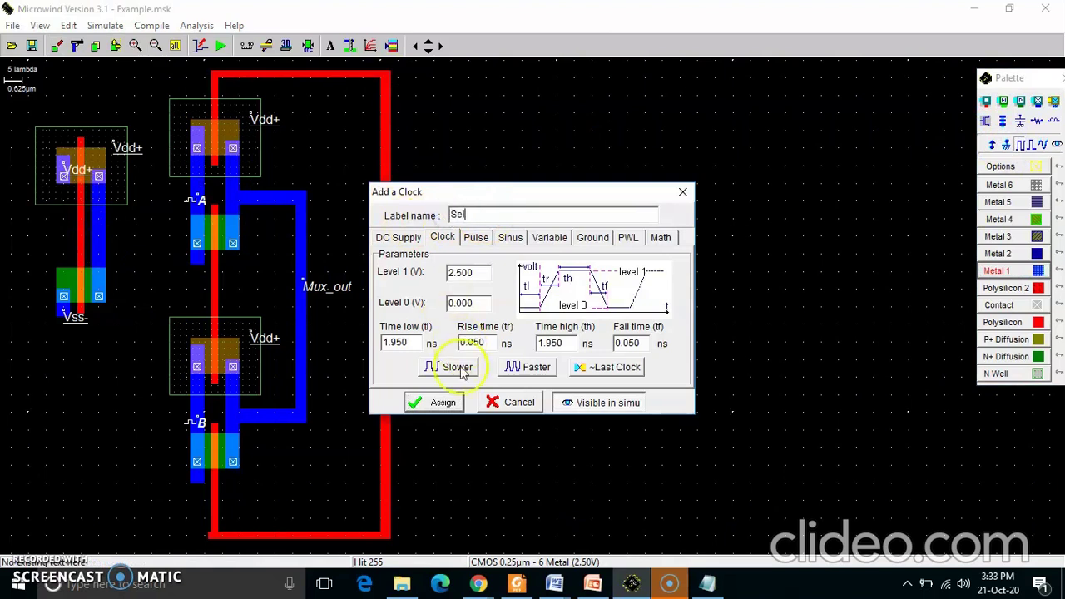
left_click(526, 371)
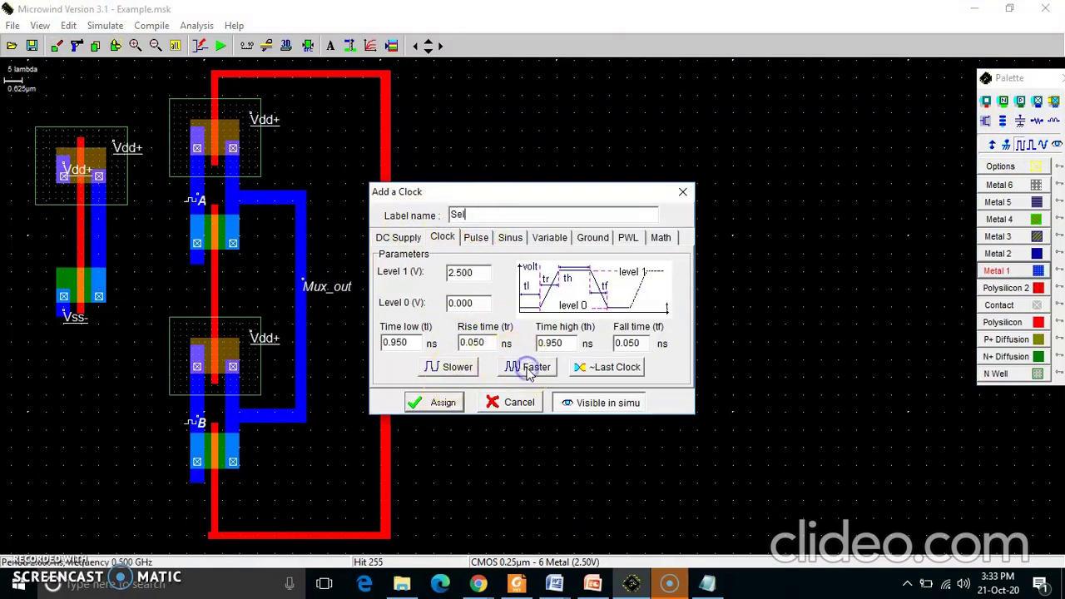
left_click(416, 403)
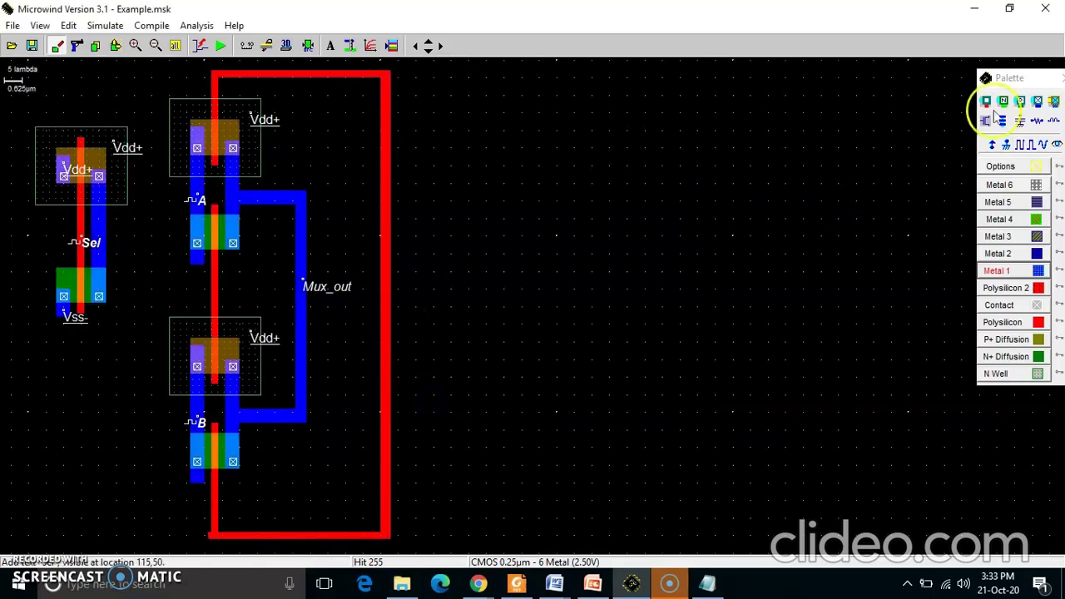
left_click(1056, 144)
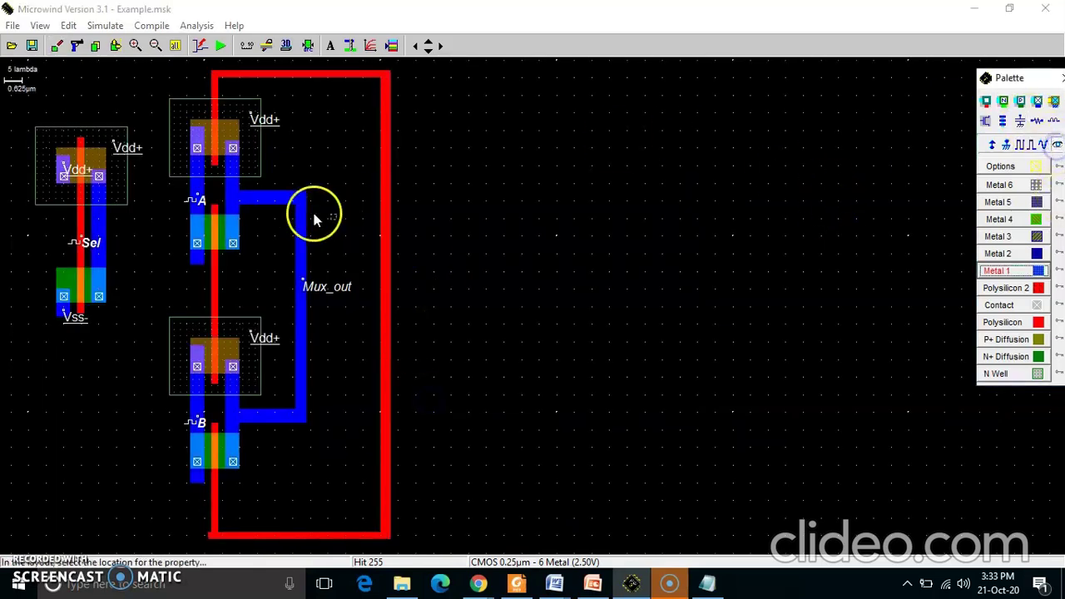
Put a simulation-visible label named Sel_bar on the left inverter's output metal
left_click(99, 222)
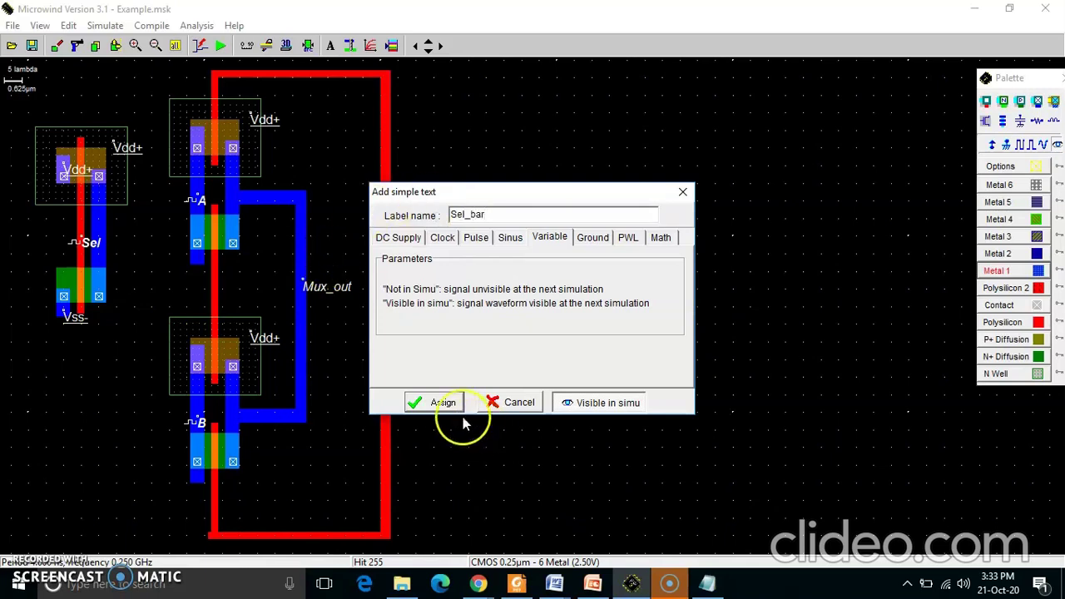
left_click(438, 401)
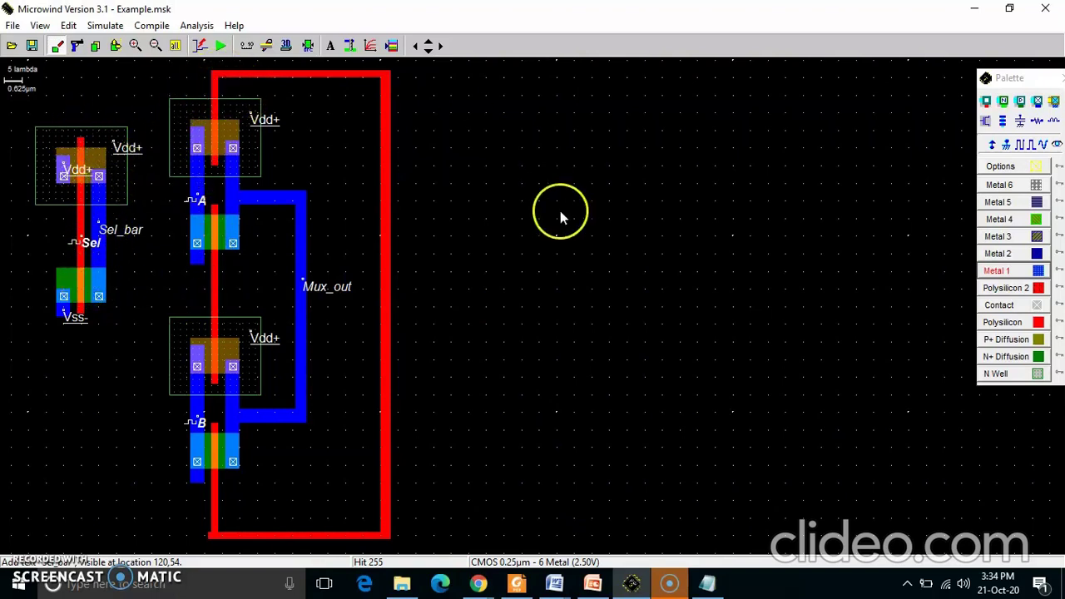
Route polysilicon from the Sel input up and across the top into the gate loop
left_click(1002, 322)
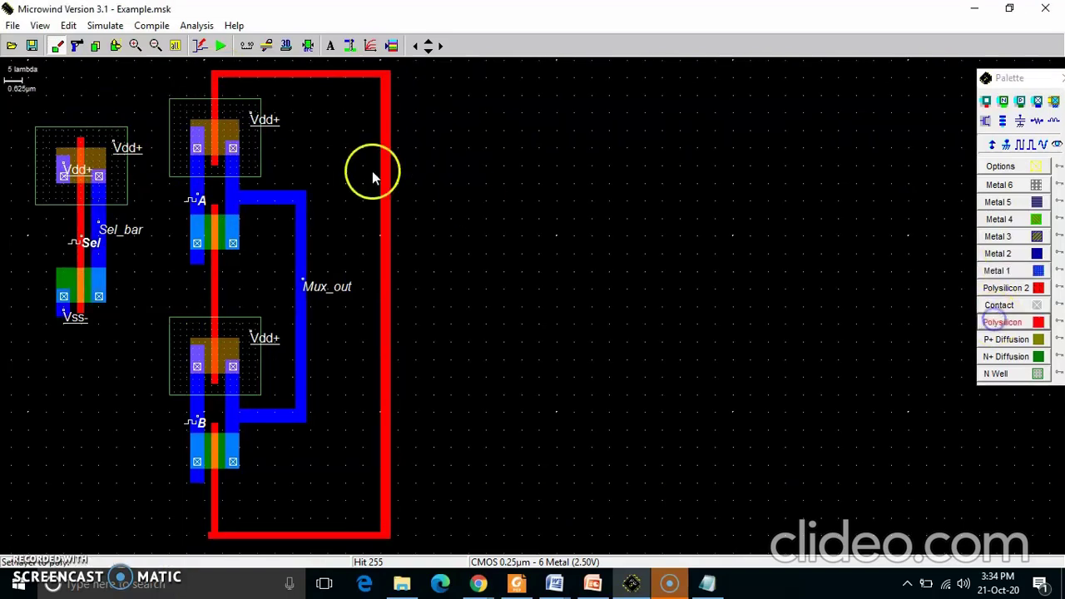
left_click_drag(79, 143, 89, 103)
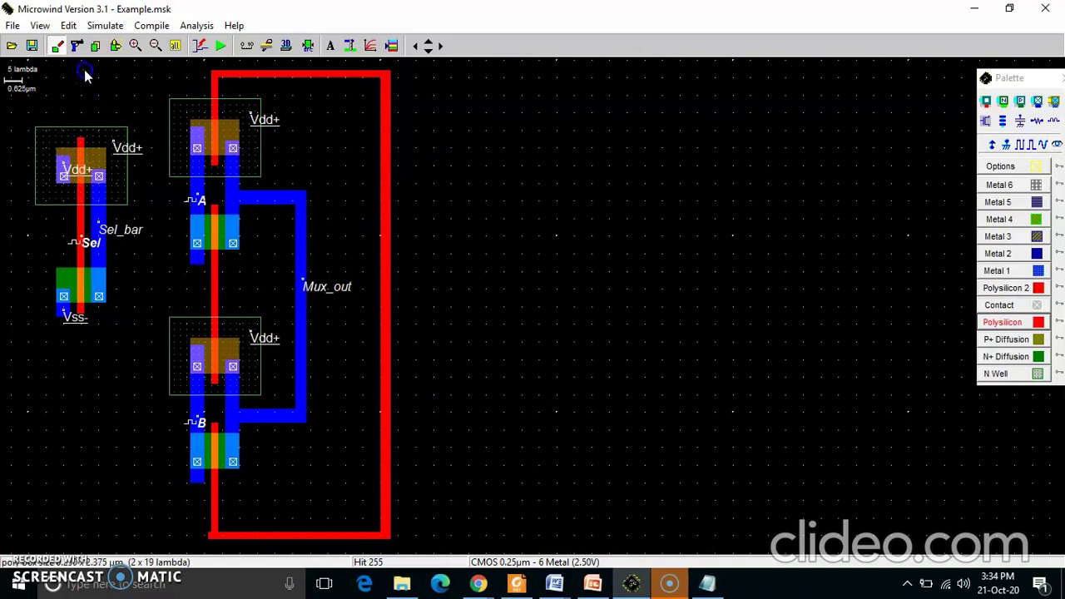
left_click_drag(84, 76, 85, 75)
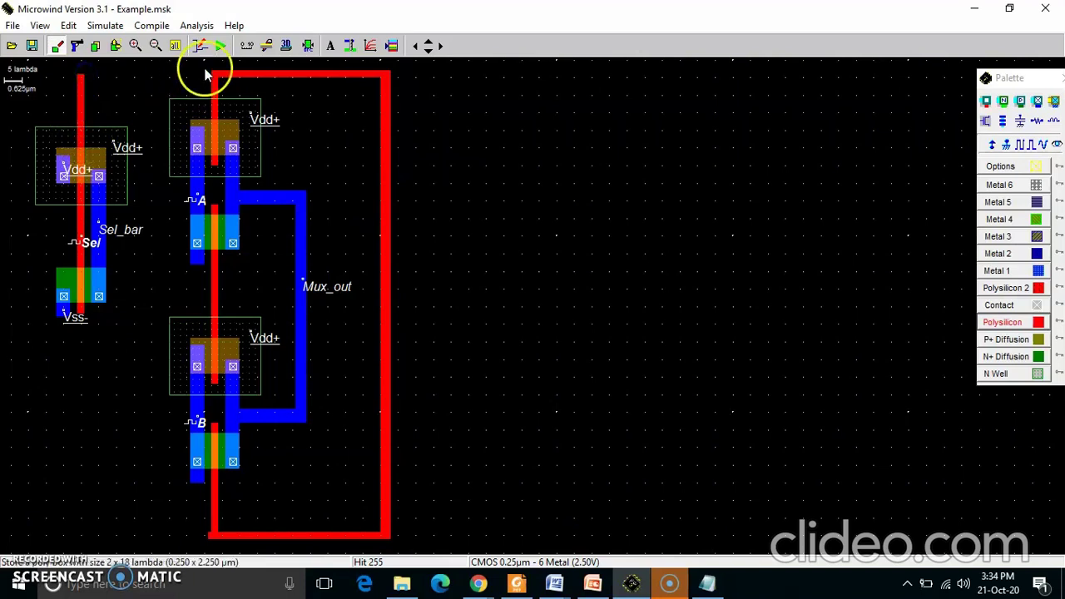
left_click_drag(214, 75, 79, 83)
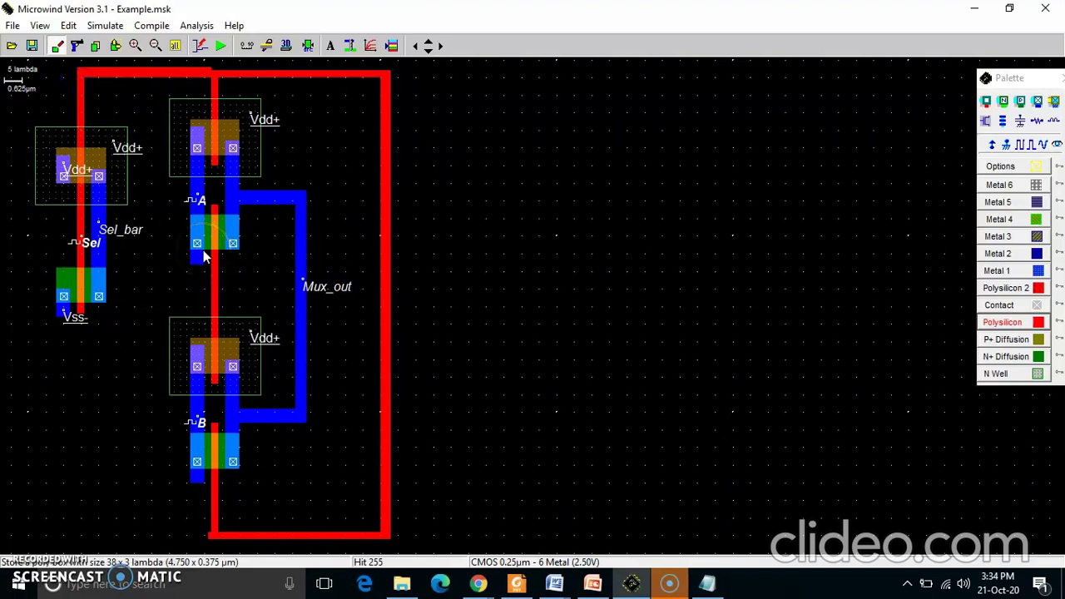
Draw a polysilicon stub from the centre gate line leftward toward Sel_bar
left_click_drag(205, 258, 92, 249)
left_click_drag(102, 258, 219, 285)
left_click_drag(133, 278, 127, 283)
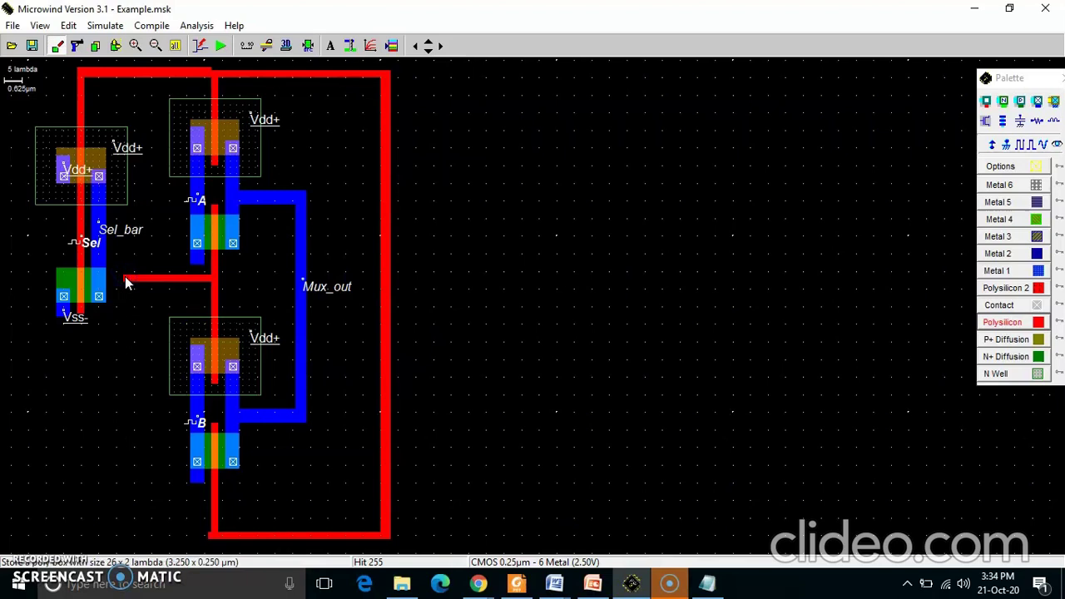
Link Sel_bar's output to the poly stub with a Metal 1 strip and a poly-to-metal contact
left_click(1016, 271)
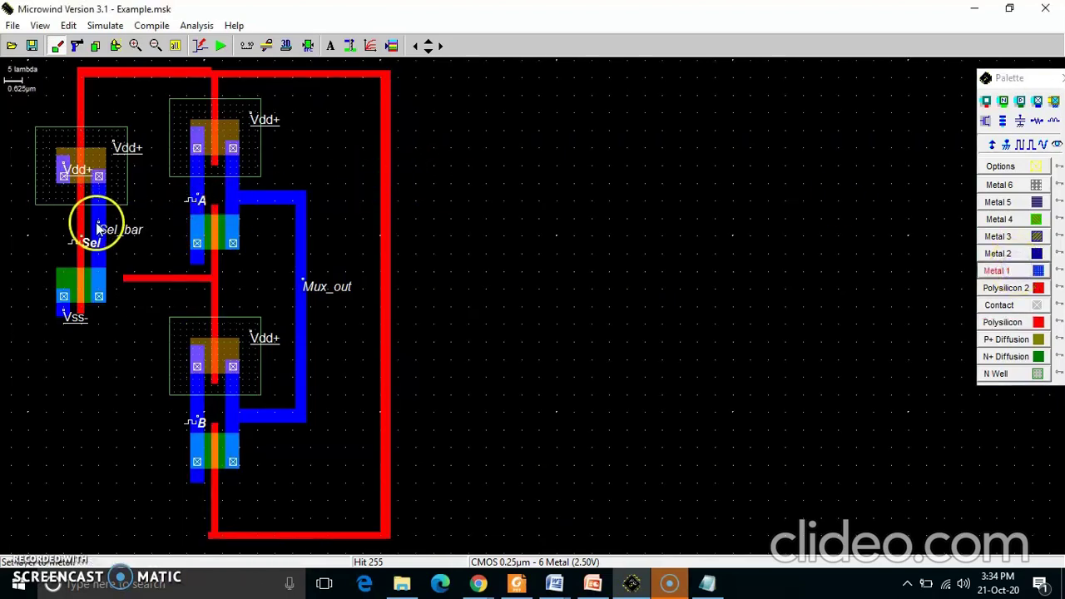
left_click_drag(99, 240, 135, 283)
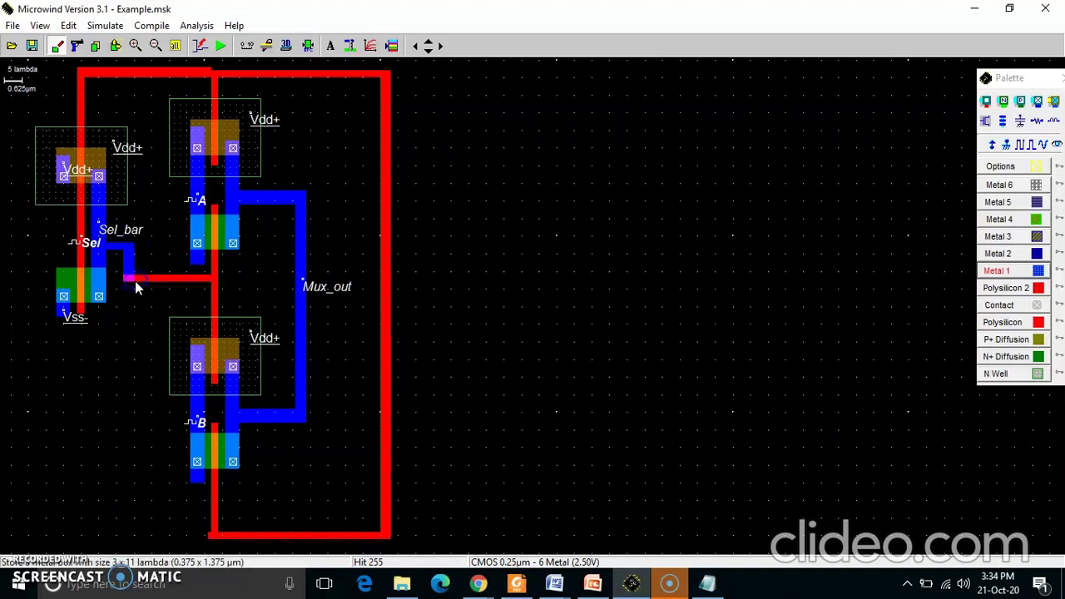
left_click(987, 105)
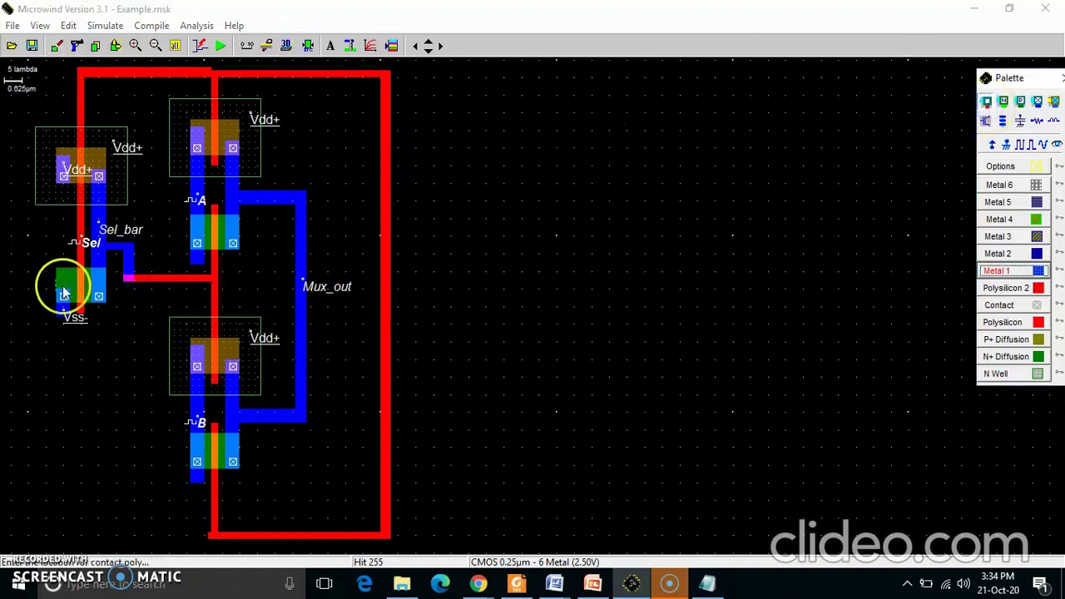
left_click(131, 277)
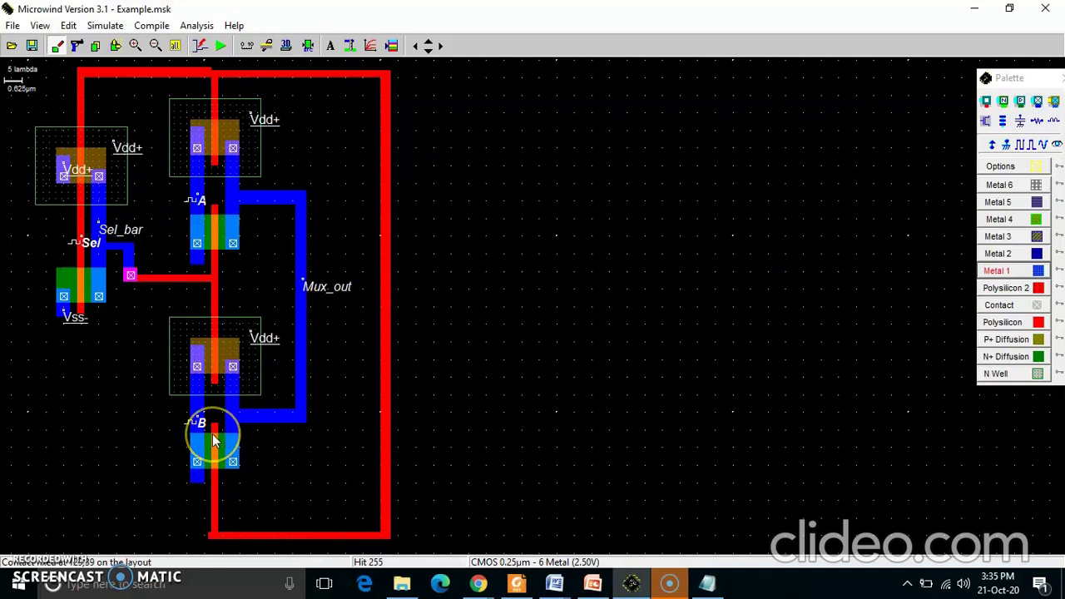
key("Left")
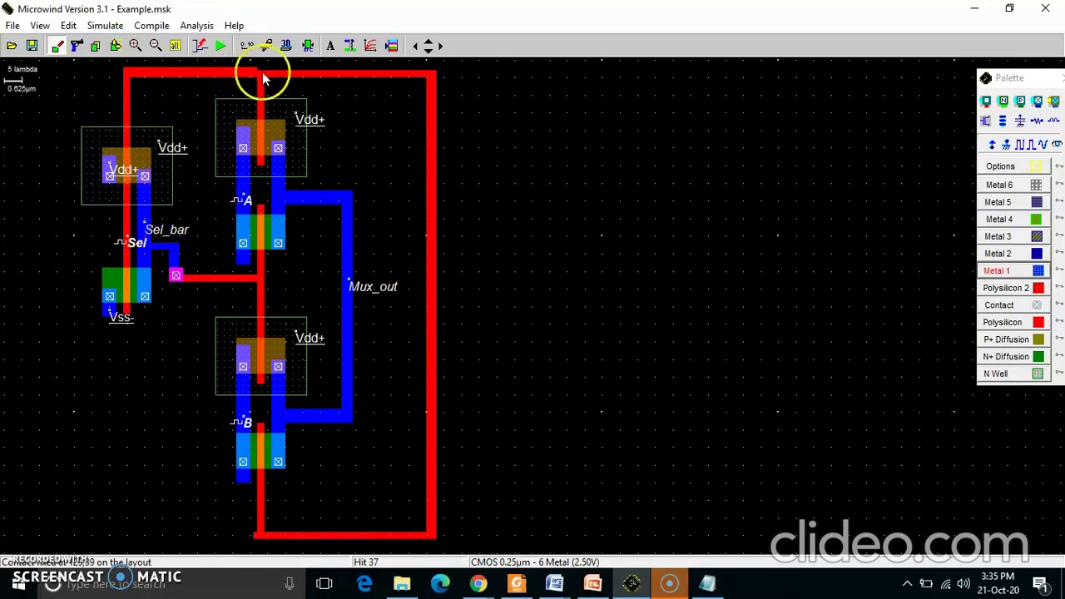
left_click(265, 128)
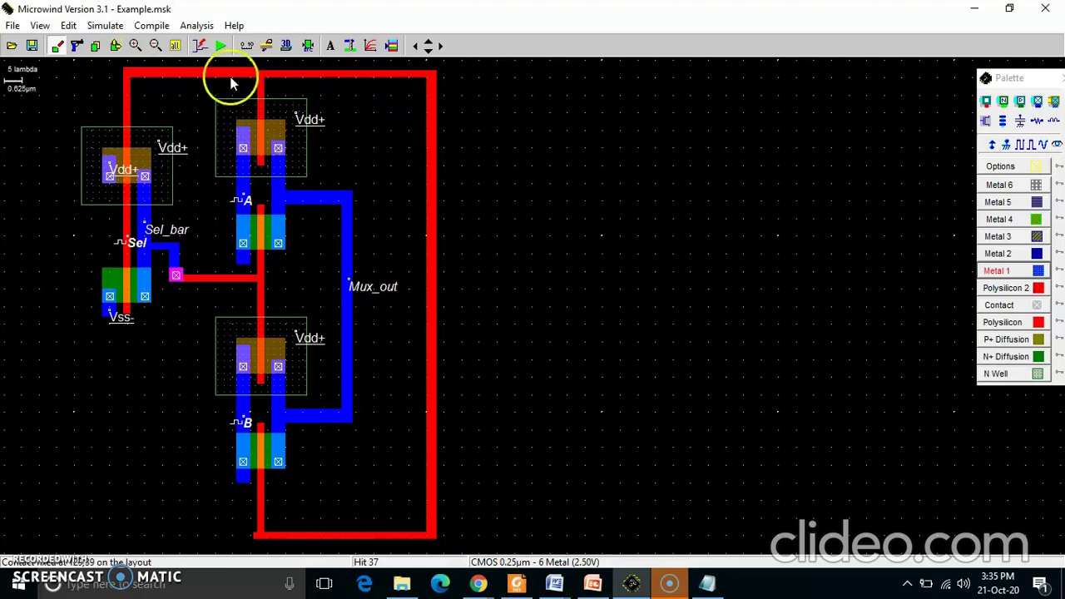
mouse_move(246, 263)
left_mouse_down()
mouse_move(273, 108)
mouse_move(257, 241)
mouse_move(221, 114)
mouse_move(221, 137)
mouse_move(126, 254)
mouse_move(186, 245)
mouse_move(249, 297)
left_mouse_up()
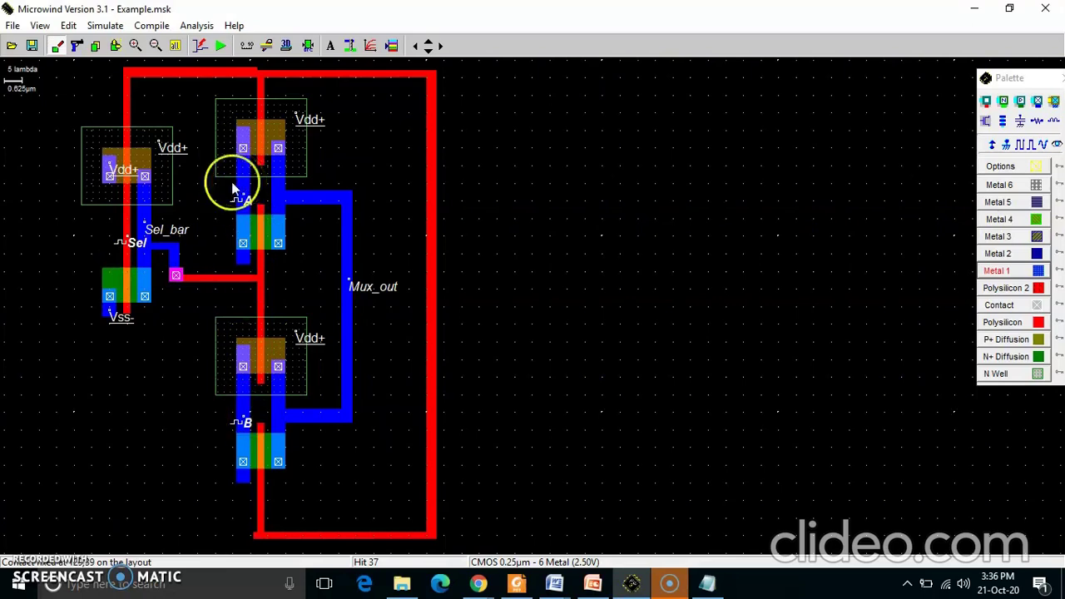
Run the analog simulation and inspect A, B, Sel, Sel_bar and Mux_out waveforms (~31 ps delays, 23.044 µW)
left_click(221, 48)
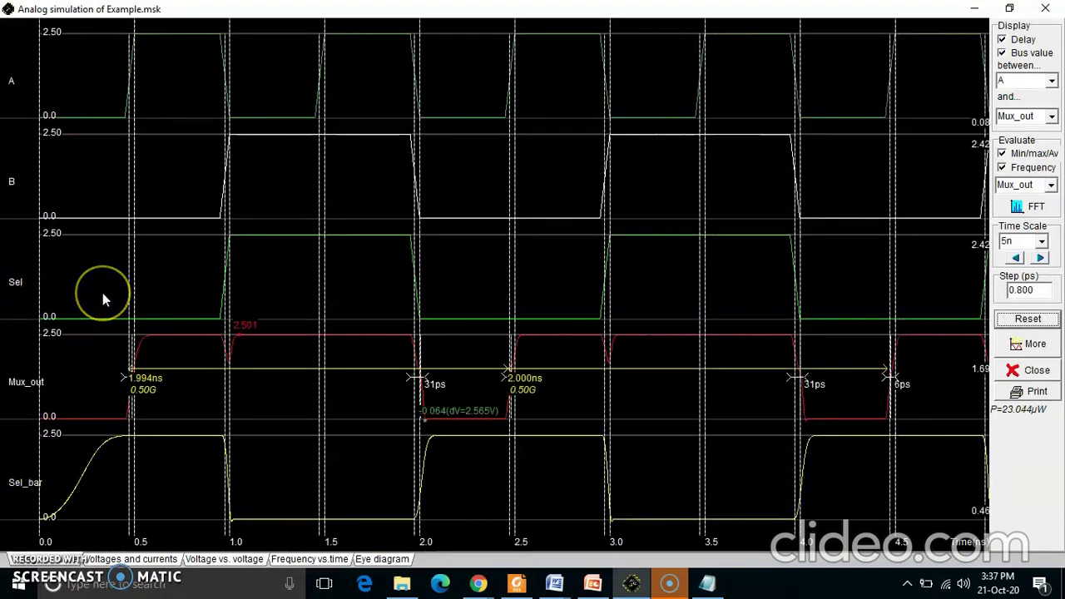
mouse_move(102, 293)
left_mouse_down()
mouse_move(133, 281)
mouse_move(170, 287)
left_mouse_up()
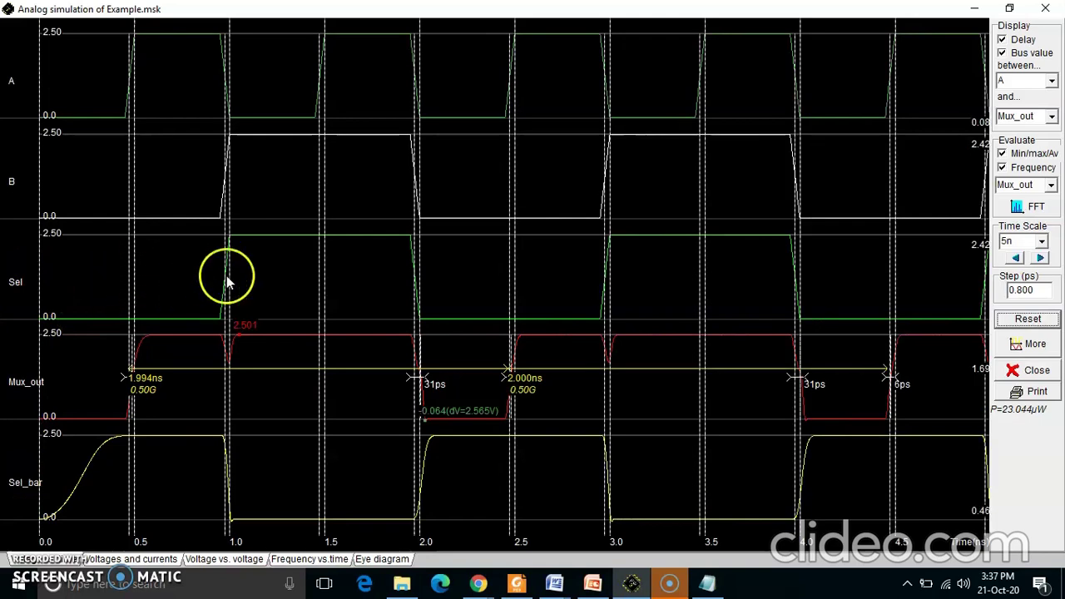
left_click(144, 384)
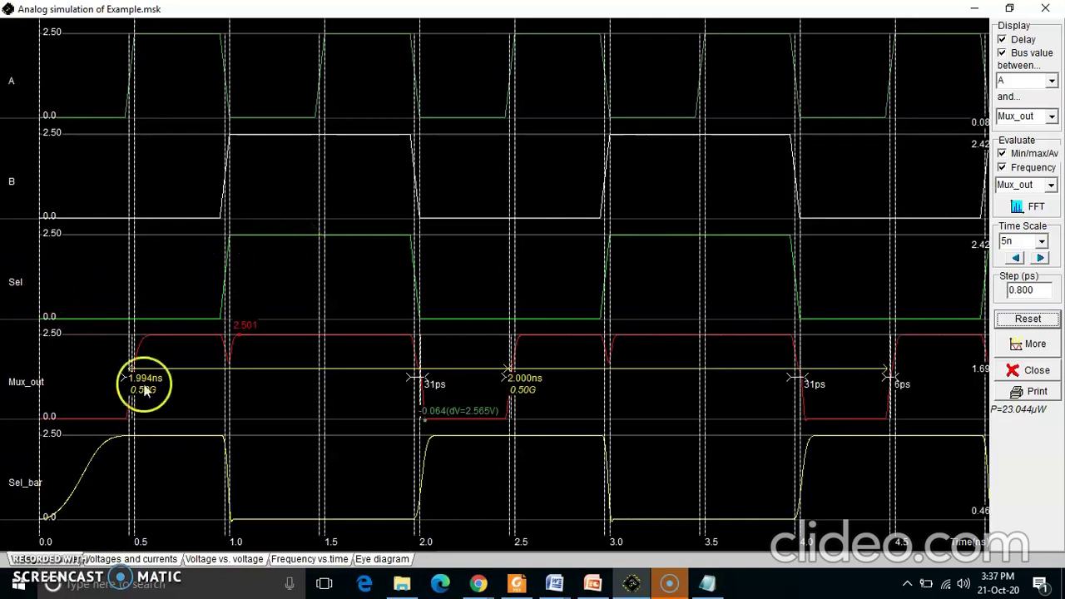
left_click(100, 469)
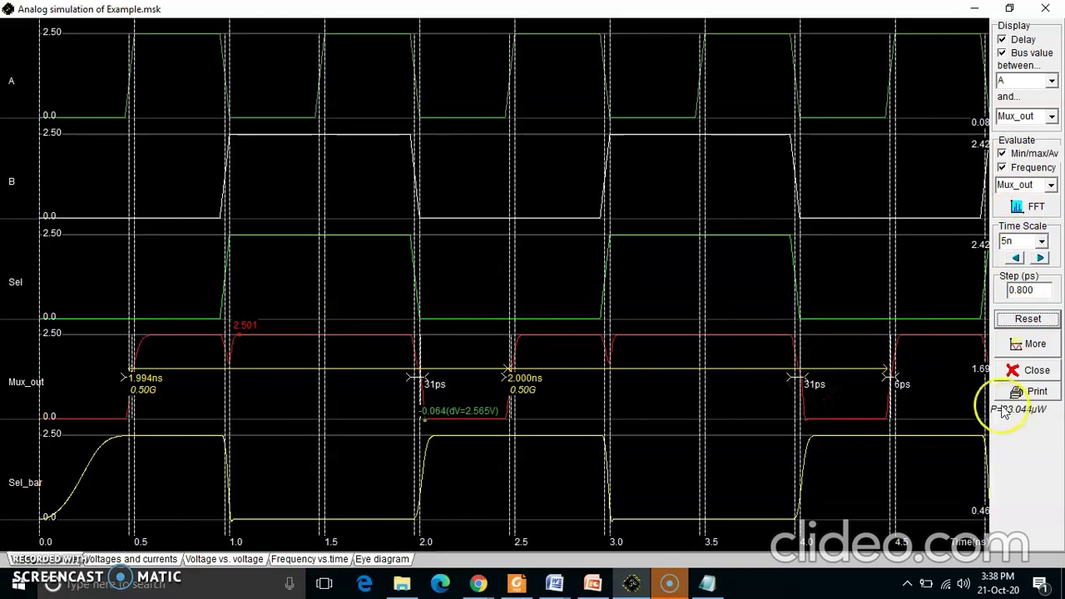
Leave the simulation for the mux layout, show the layer palette, and bring up the Word lab document
left_click(1053, 9)
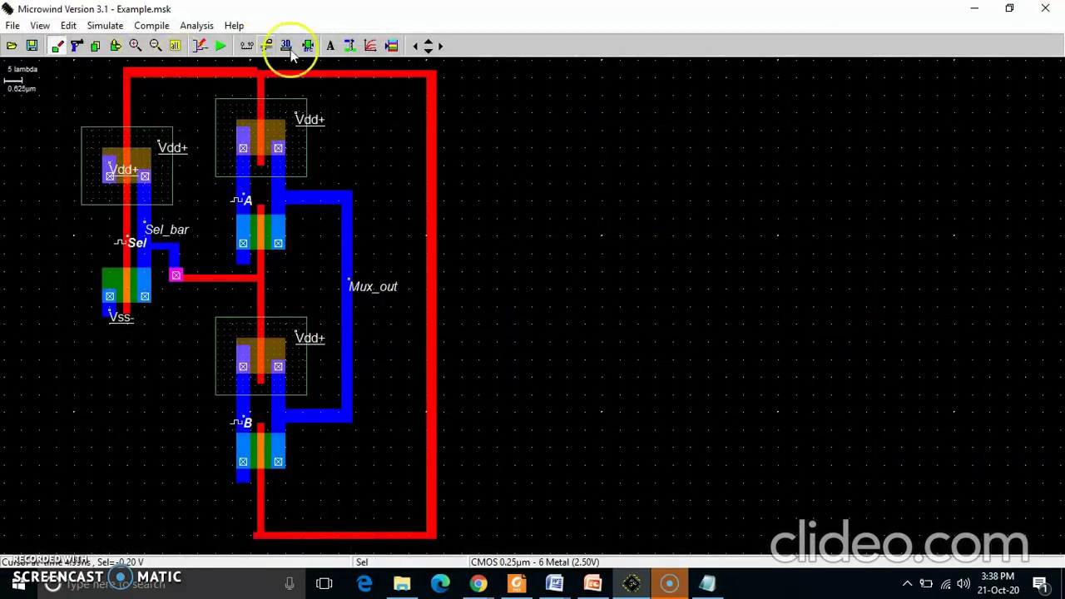
left_click(396, 46)
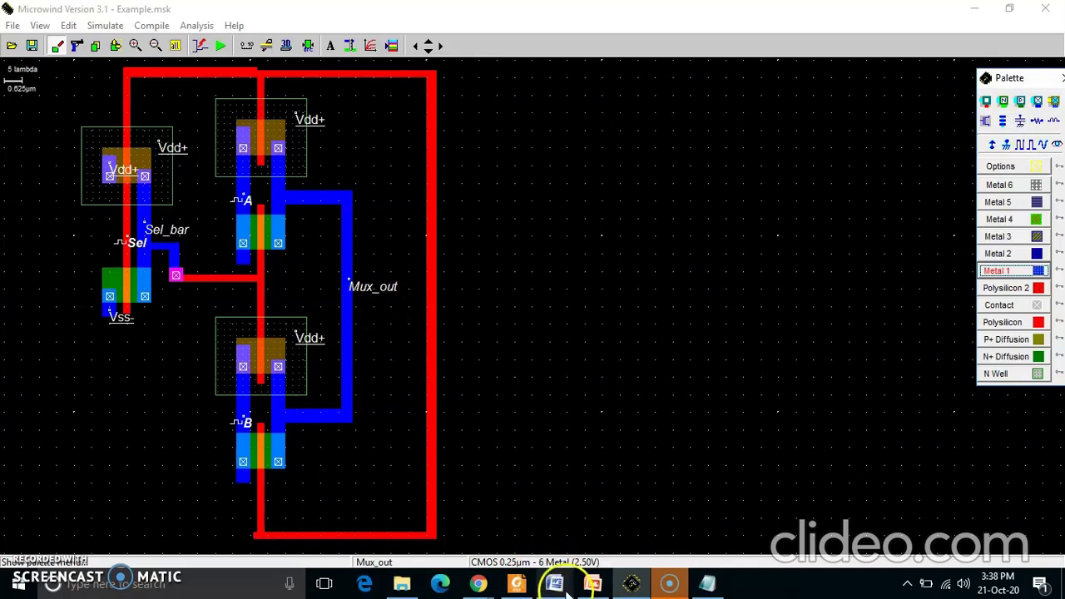
mouse_move(554, 583)
left_click(612, 531)
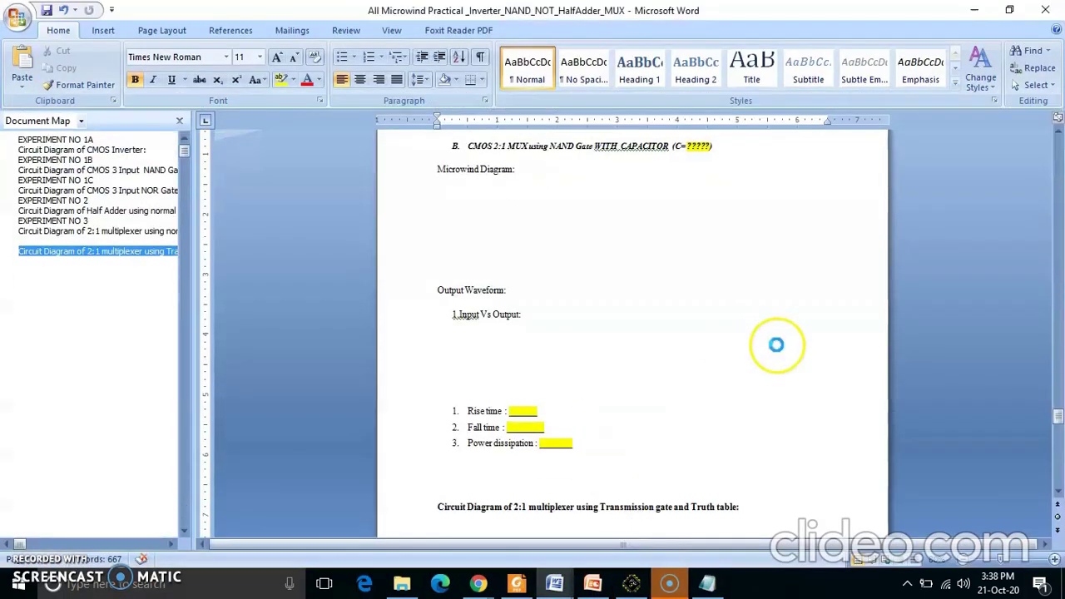
Scroll the Word lab template to page 11's transmission-gate mux section, then return to Microwind's layout
left_click(1062, 219)
left_click(1058, 422)
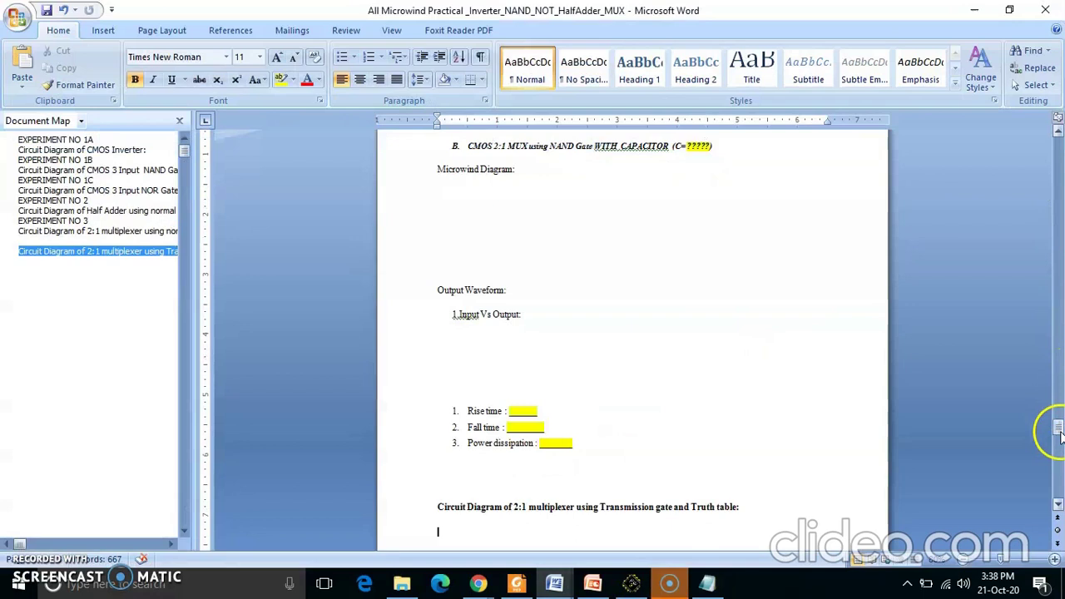
left_click_drag(1058, 428, 1060, 439)
left_click_drag(1058, 434, 1057, 430)
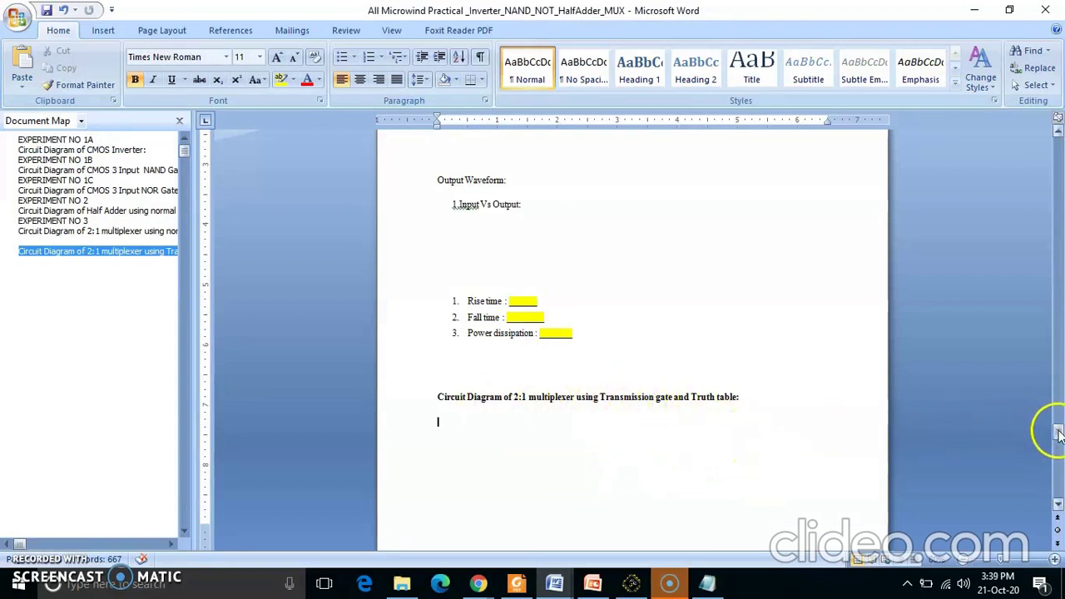
left_click_drag(1057, 429, 1057, 433)
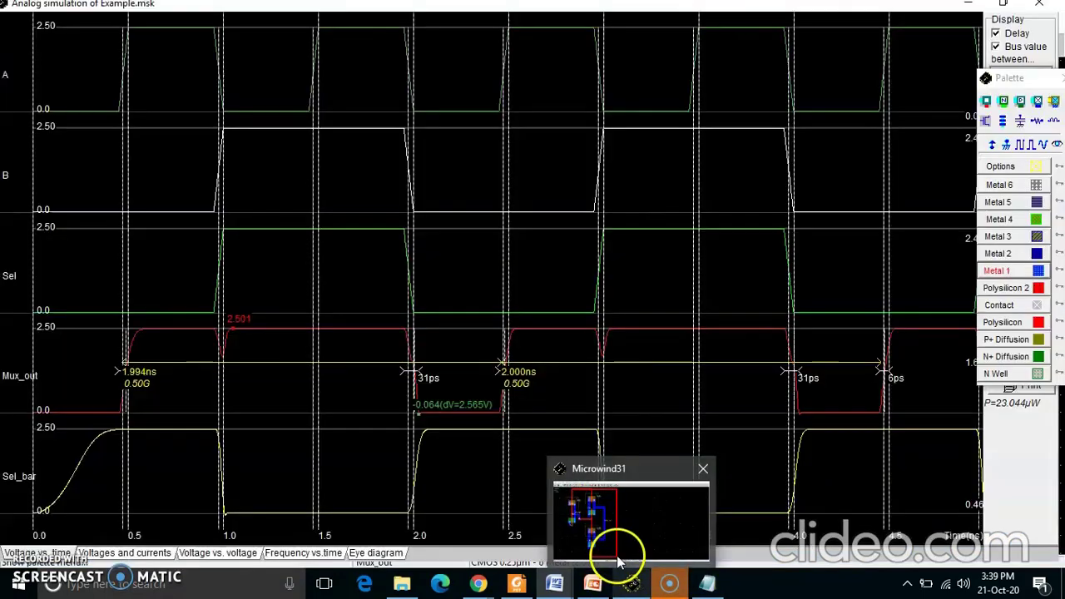
left_click(616, 553)
left_click(866, 85)
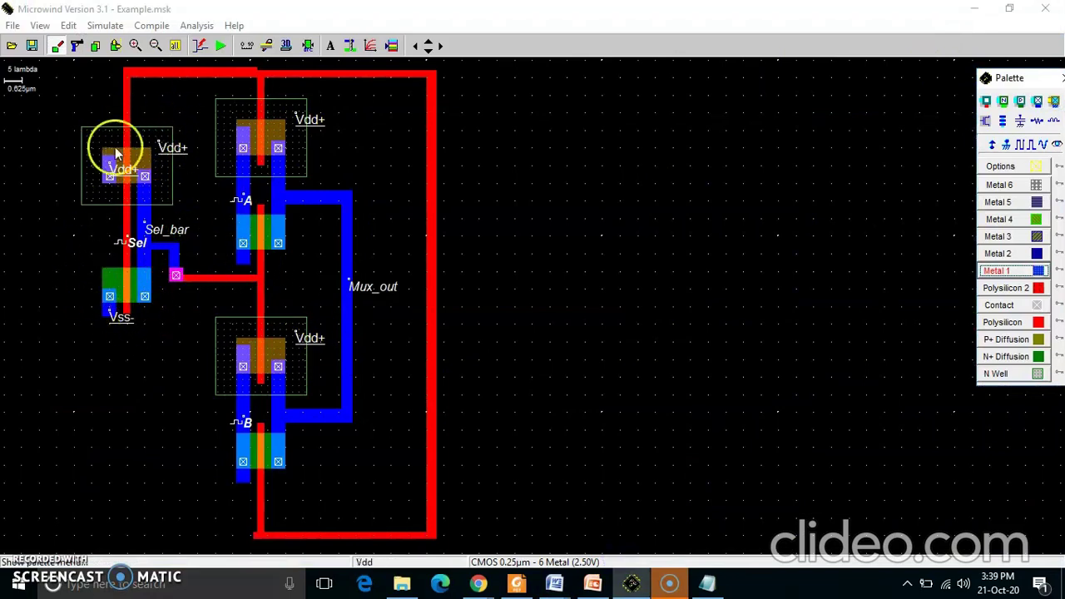
Minimize Microwind and view PowerPoint slide 47 on the 2:1 Mux using TG
left_click(973, 8)
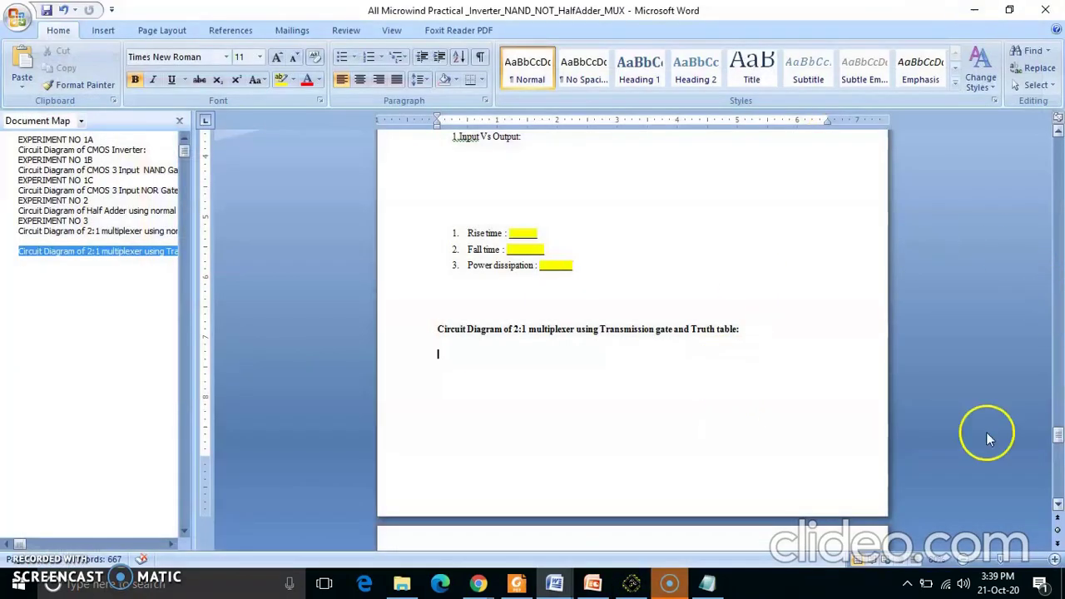
left_click(593, 585)
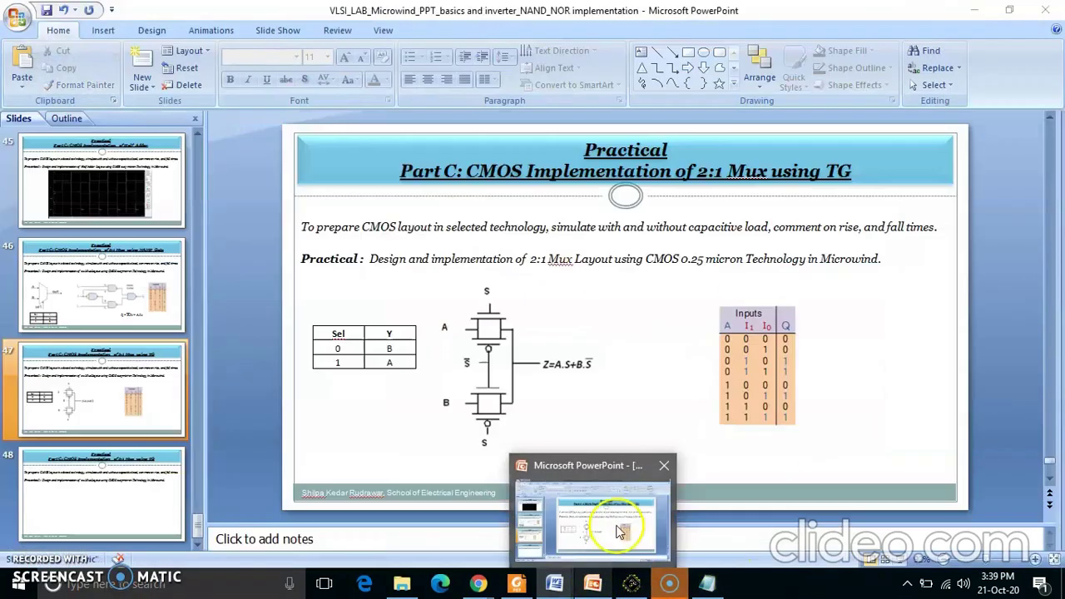
left_click(594, 585)
mouse_move(556, 582)
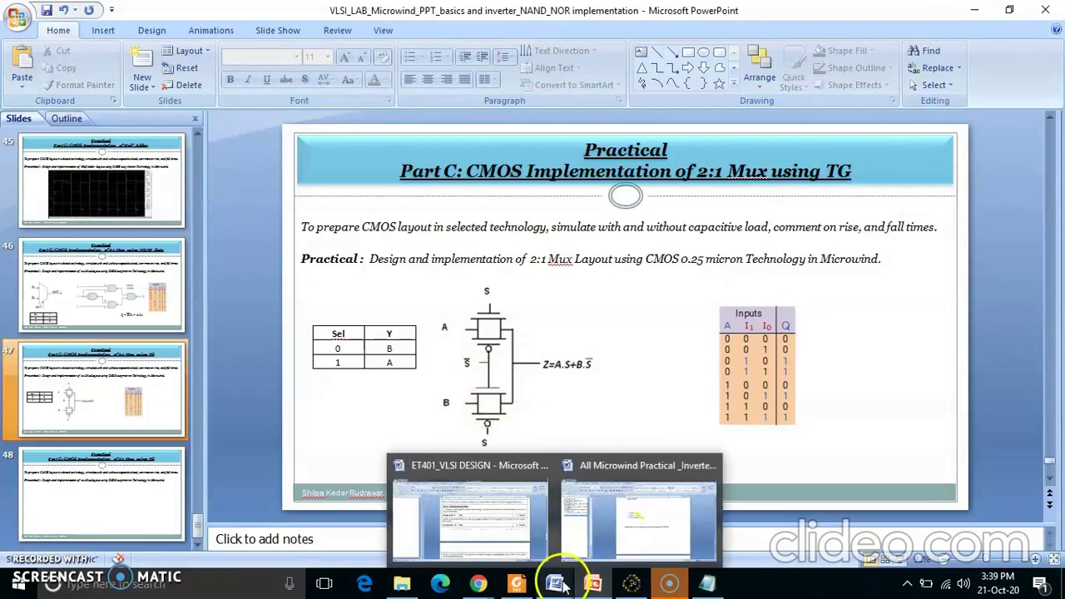
Back in the Word template, start a new indented line under the circuit heading
left_click(642, 522)
key("Return")
key("Tab")
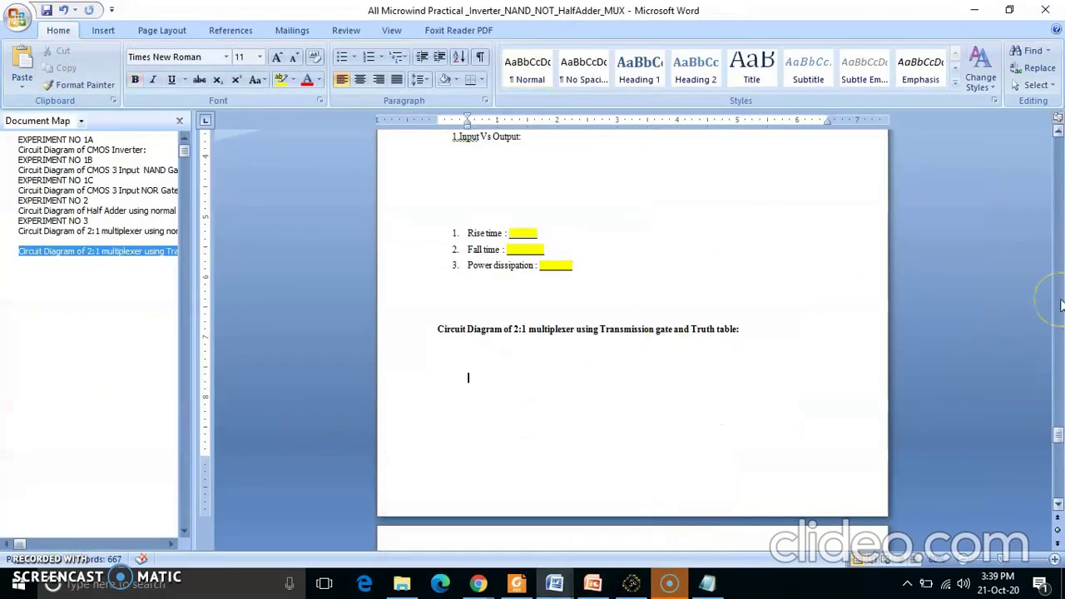
Insert the section C transmission-gate mux template and place the cursor on its rise time line
key("ctrl+Return")
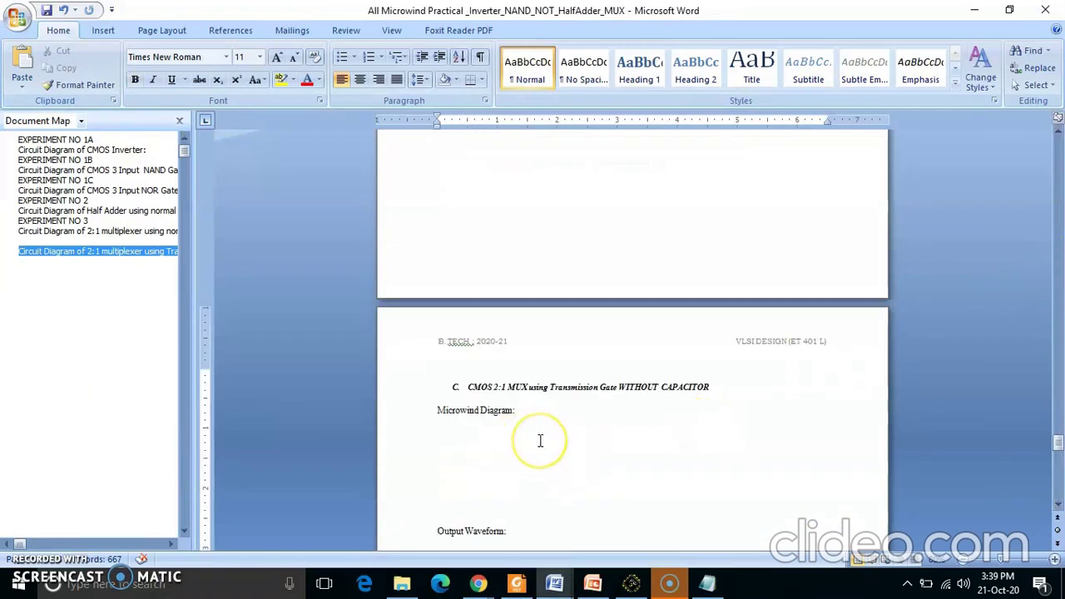
scroll(540, 440, "down", 3)
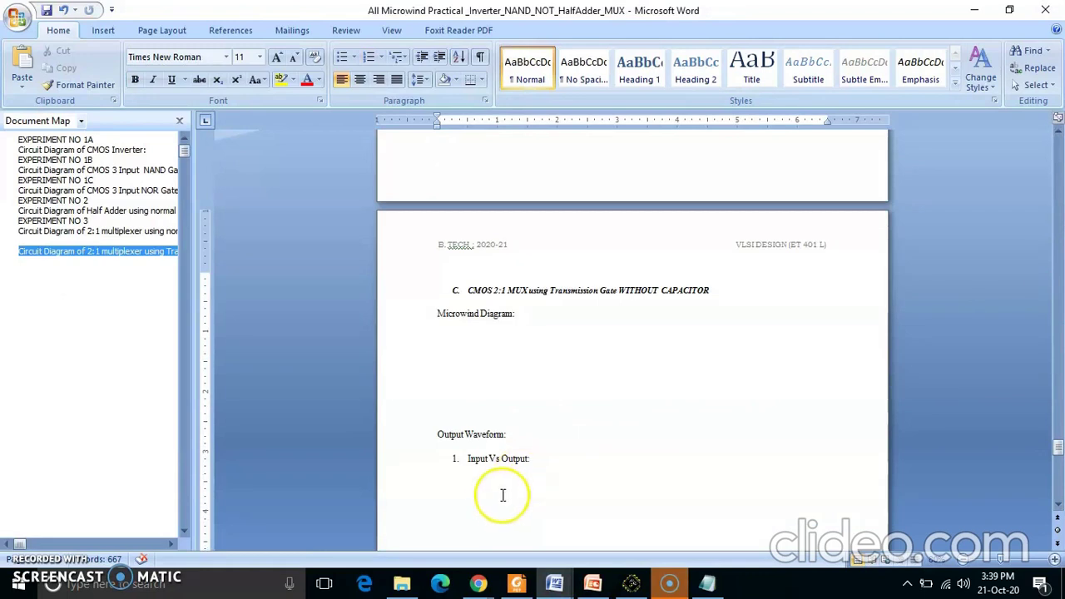
left_click(496, 496)
Add section D with Microwind Diagram label, output waveform, rise/fall/power list and Conclusion block
key("ctrl+End")
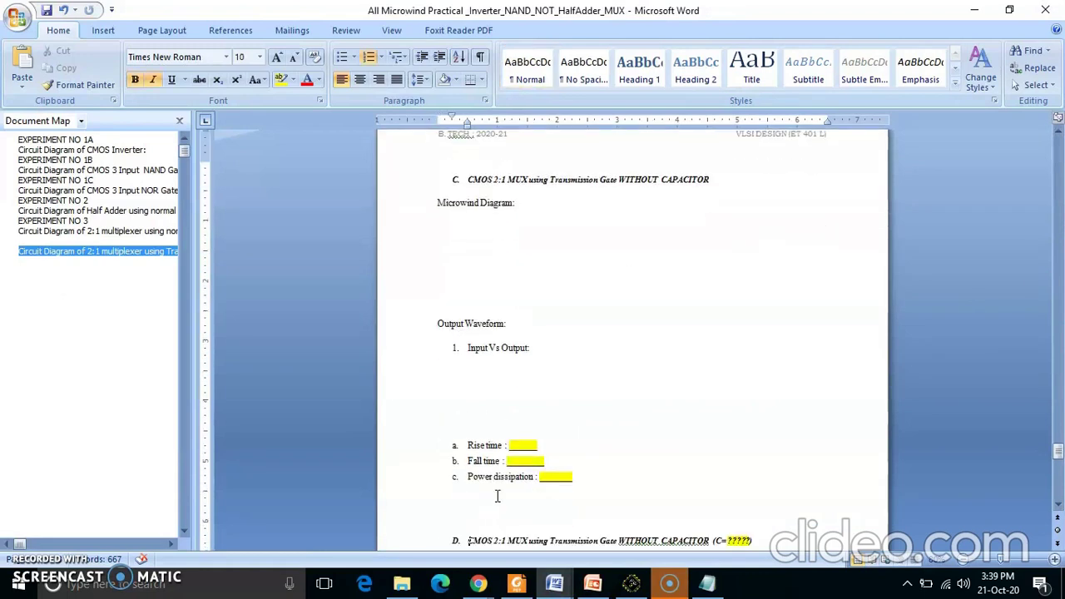
type("Microwind Diagram:")
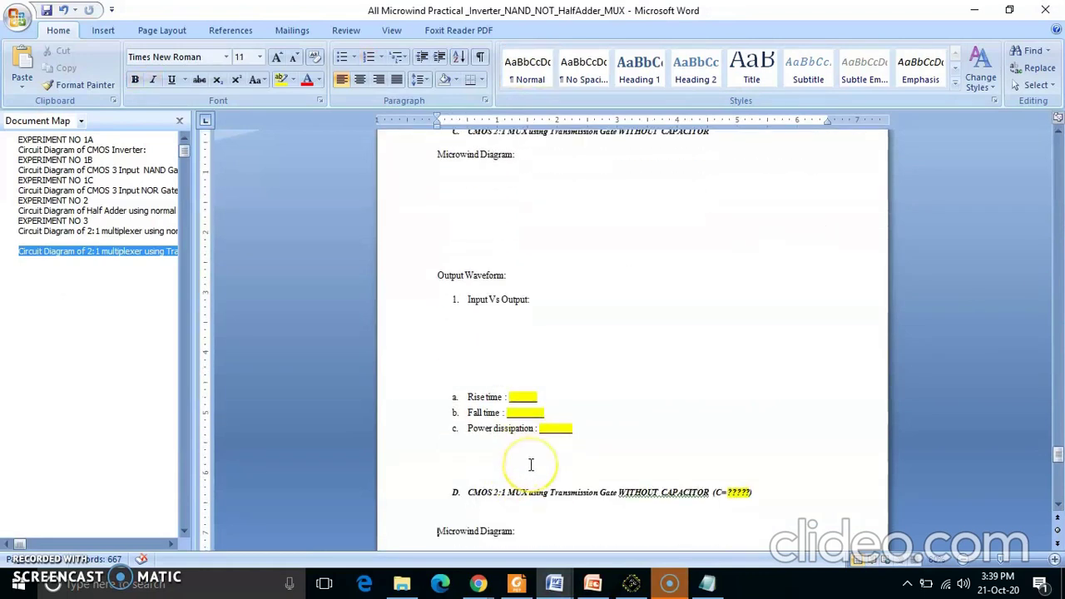
type("Output Waveform: Input Vs Output: Rise time :  Fall time :  Power dissipation :")
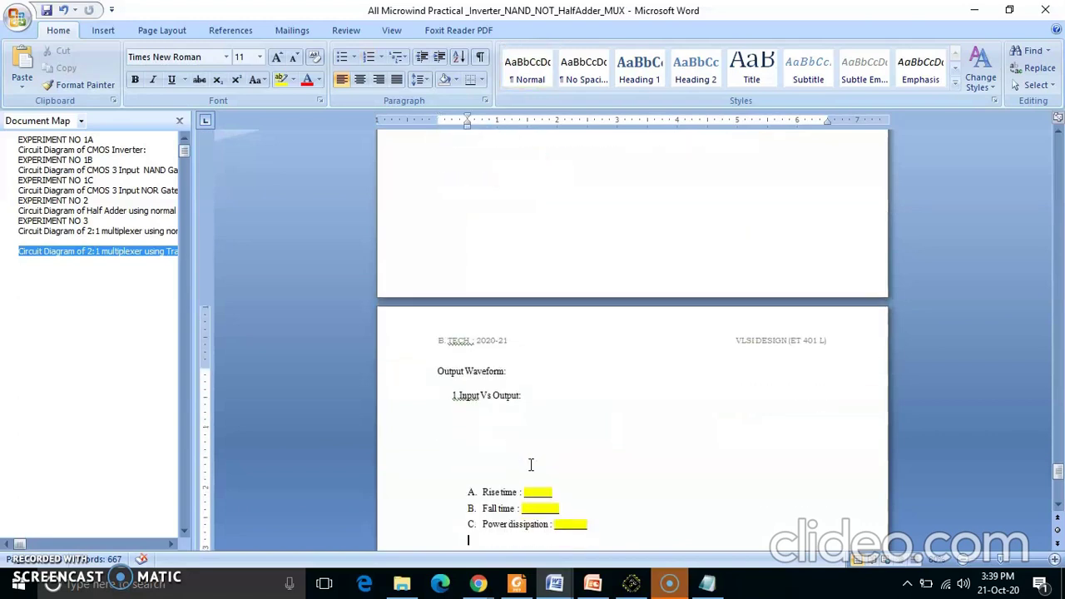
type("Conclusion: Comment on rise time, fall time and power dissipation for simulation with and without capacitive load Reflection about problem faced or things you learn in your own word related to implementation of 2:1 using NAND gate as well as Transmission gate Strictly avoid copy pasting.")
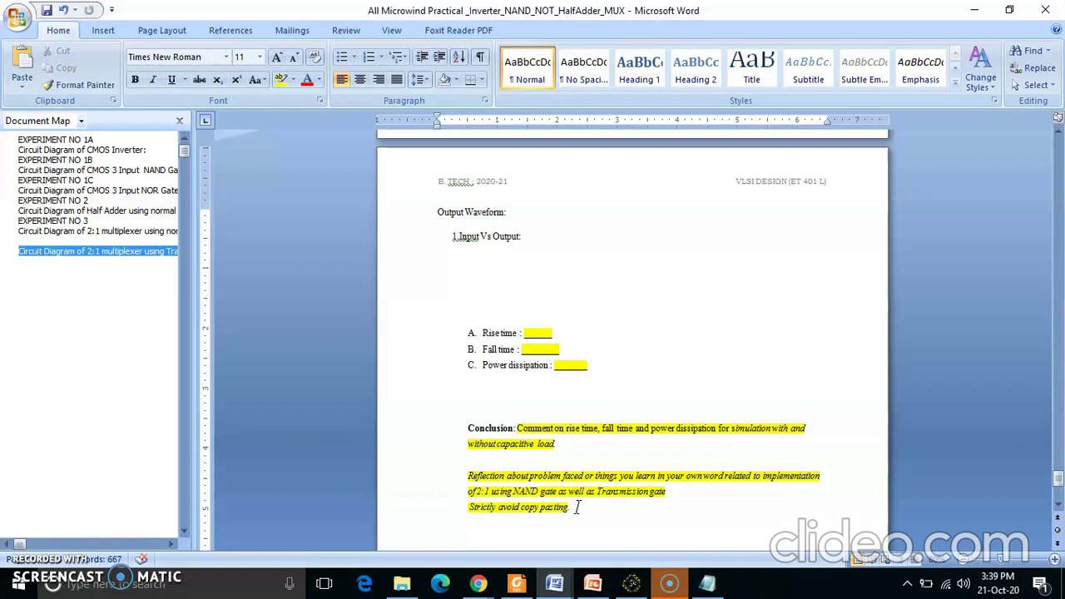
Minimize Word to show PowerPoint slide 47, 'Part C: CMOS Implementation of 2:1 Mux using TG'
left_click(666, 584)
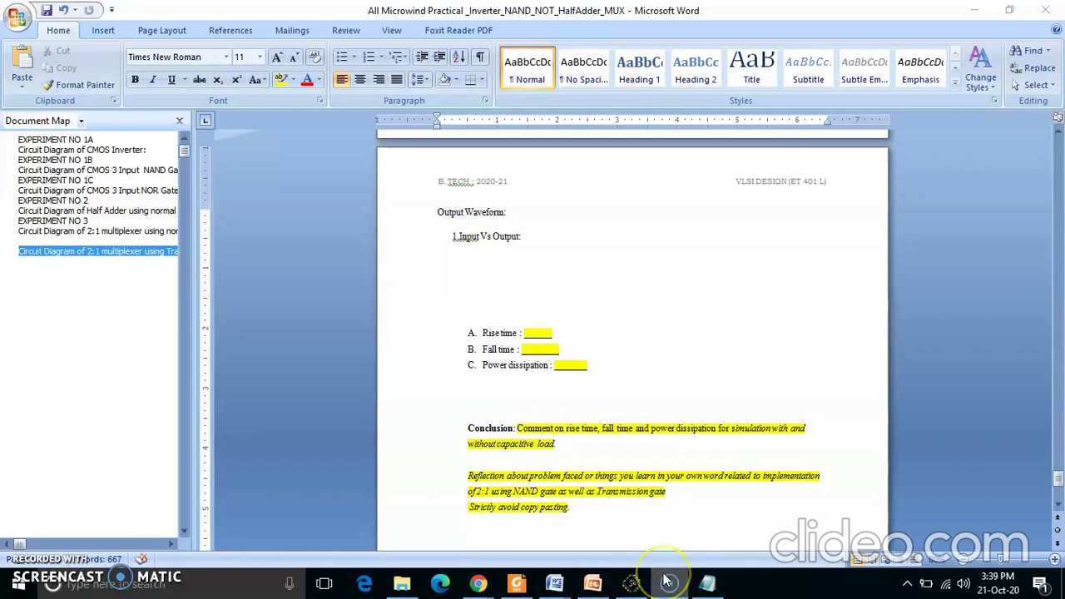
left_click(974, 10)
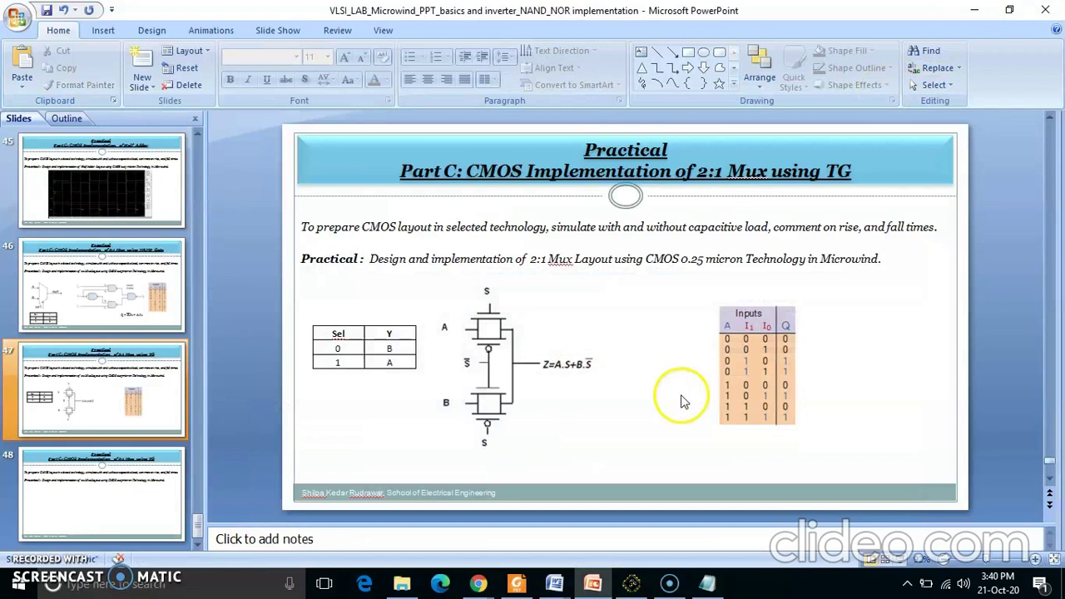
left_click(670, 585)
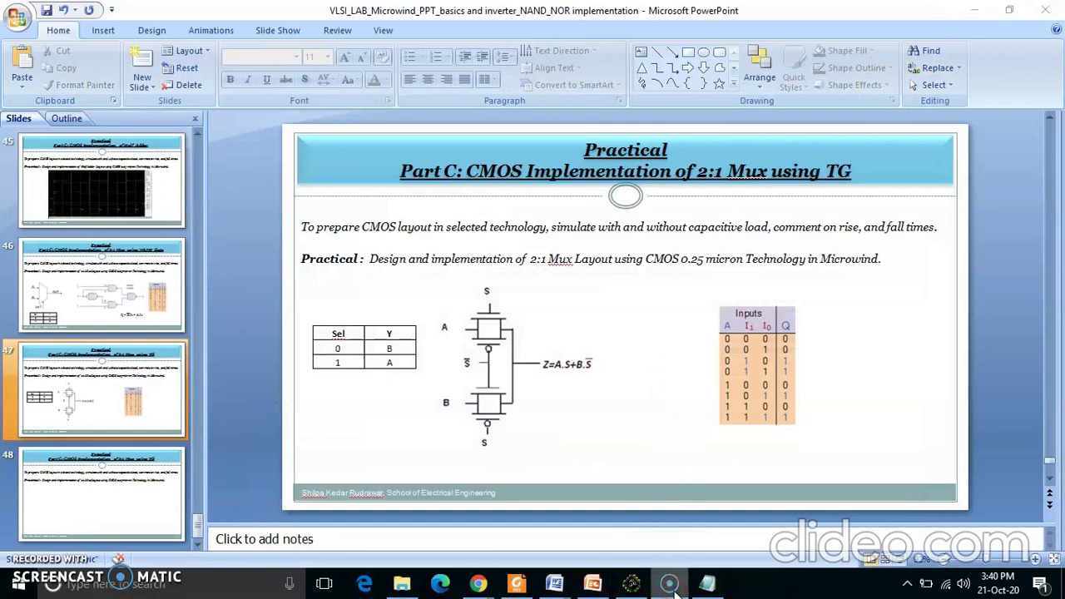